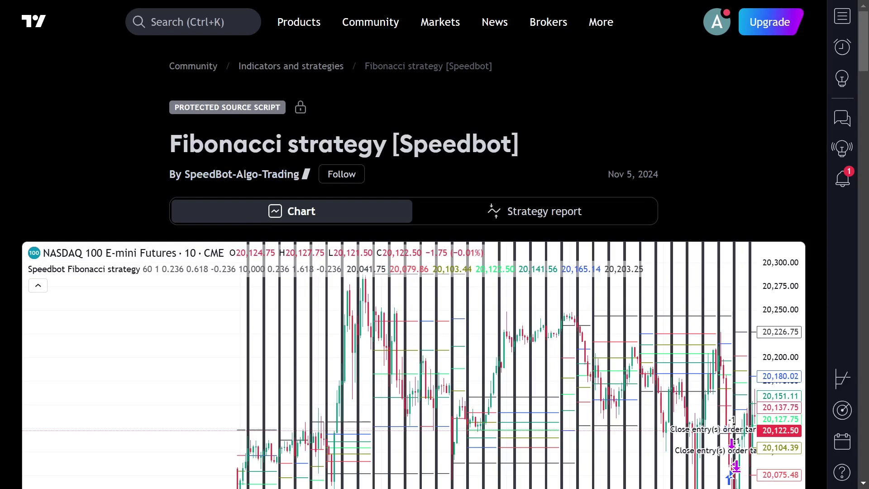
# - Scroll down the Fibonacci strategy [Speedbot] page past its NASDAQ 100 E-mini futures example chart
pyautogui.scroll(-1, 483, 195)
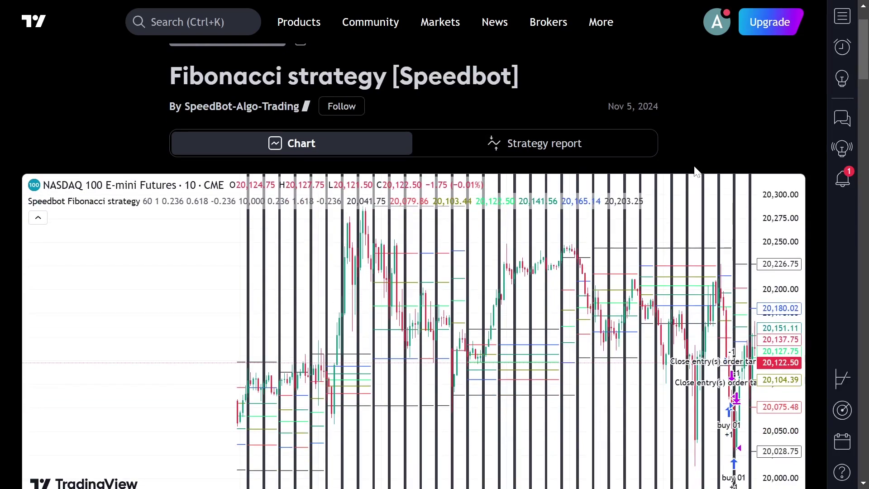
pyautogui.scroll(-1, 310, 217)
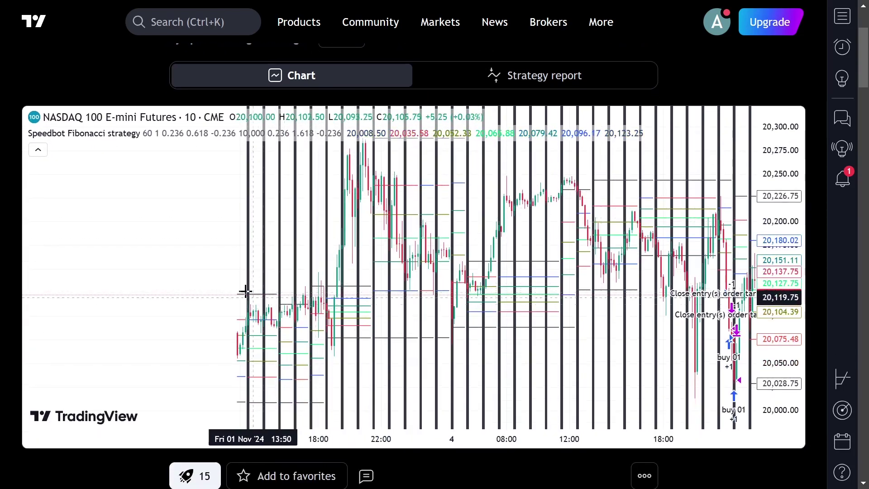
pyautogui.scroll(-2, 660, 266)
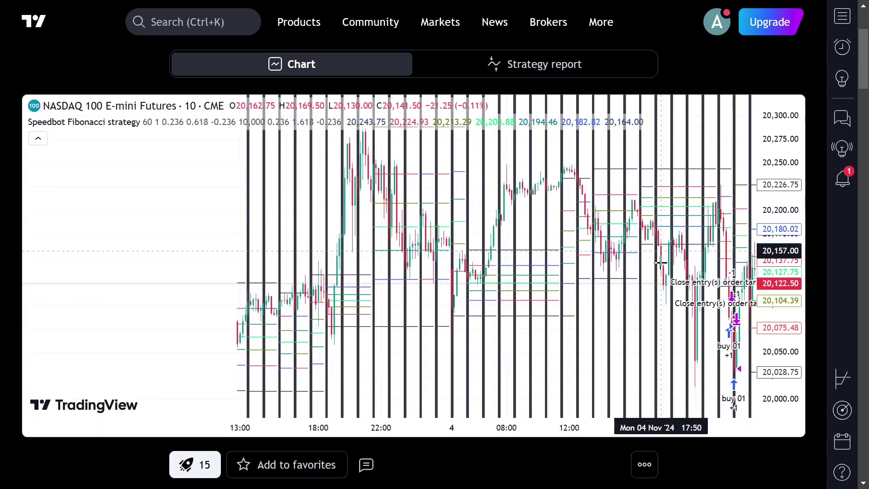
# - Read through the Fibonacci strategy [Speedbot] description down to the Protected script box
pyautogui.scroll(-3, 659, 262)
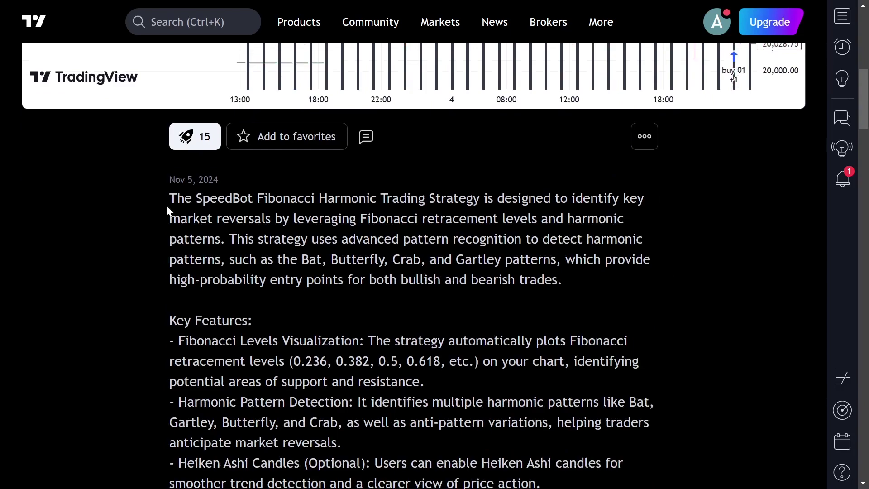
pyautogui.moveTo(167, 199); pyautogui.dragTo(671, 297)
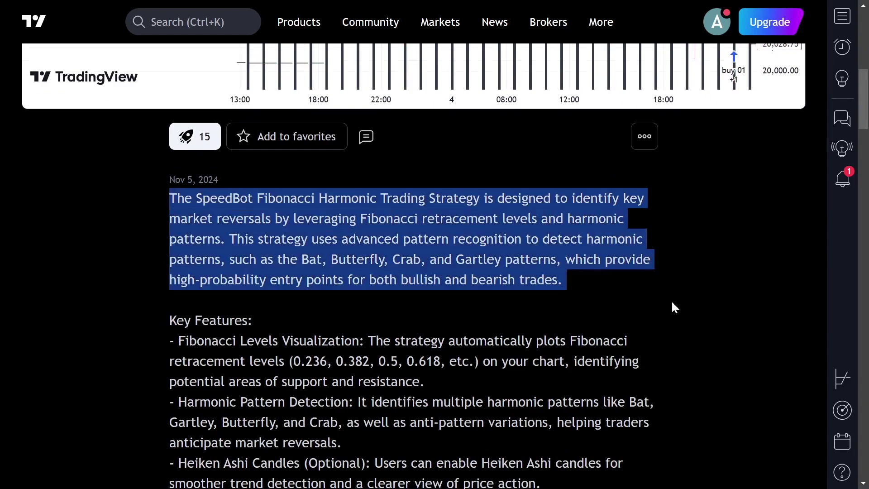
pyautogui.scroll(-1, 588, 303)
pyautogui.click(467, 256)
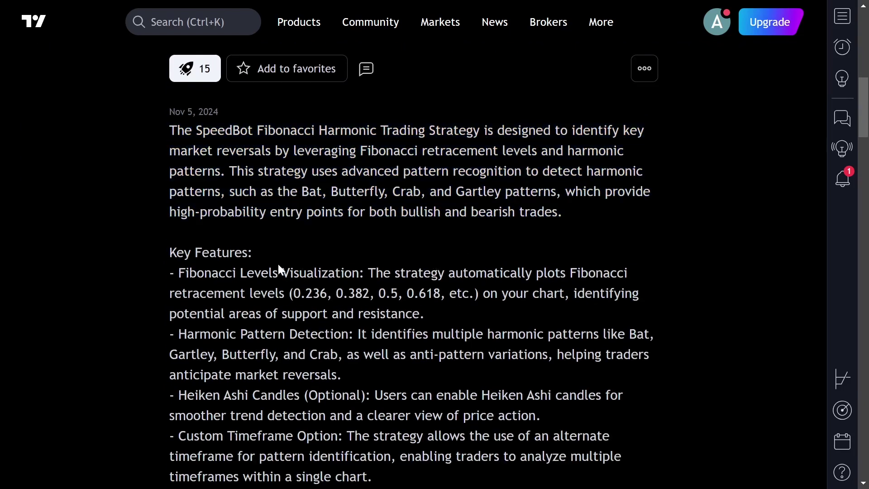
pyautogui.scroll(-3, 278, 265)
pyautogui.scroll(-1, 412, 266)
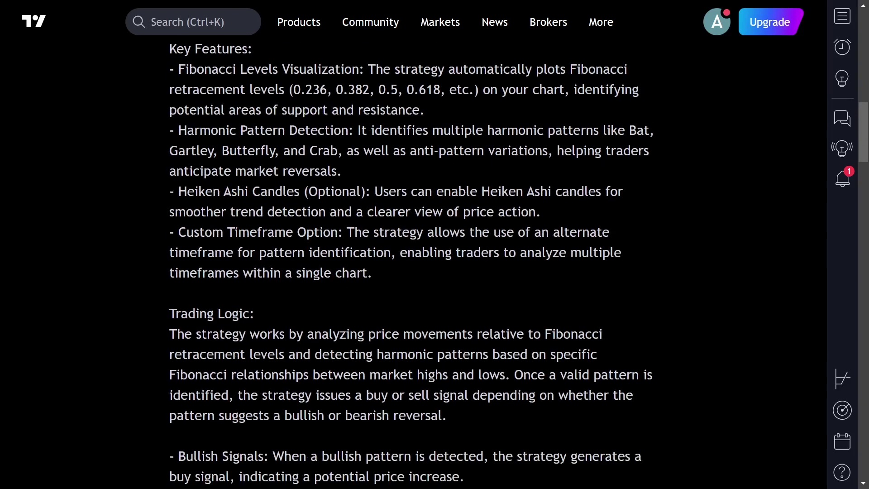
pyautogui.scroll(-5, 412, 266)
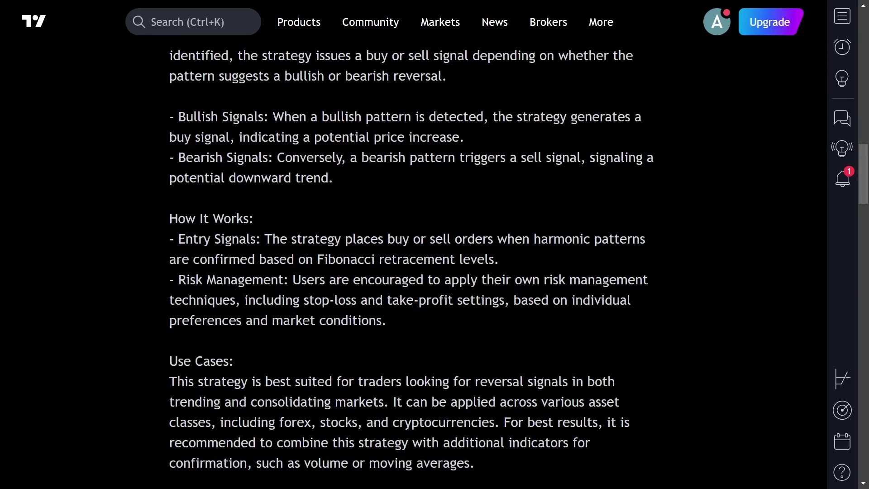
pyautogui.scroll(-3, 385, 393)
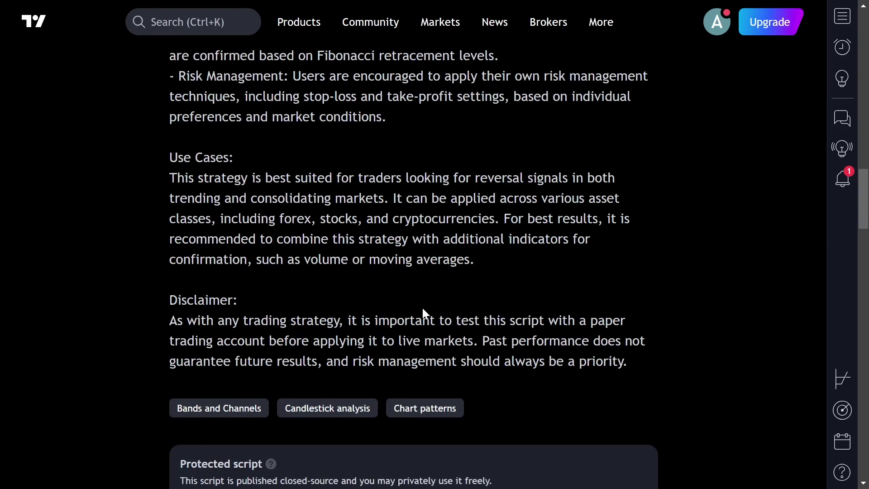
pyautogui.scroll(-3, 422, 310)
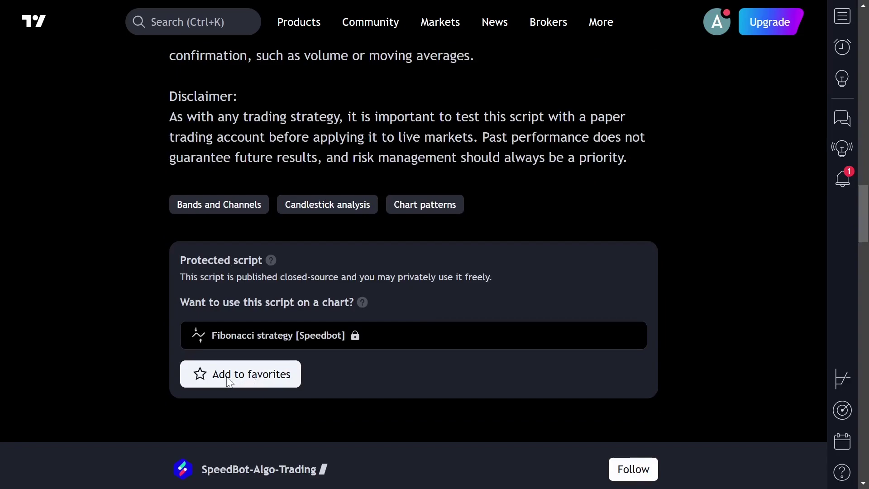
# - Add the Fibonacci strategy [Speedbot] to favorites and return to the top of the page
pyautogui.click(202, 374)
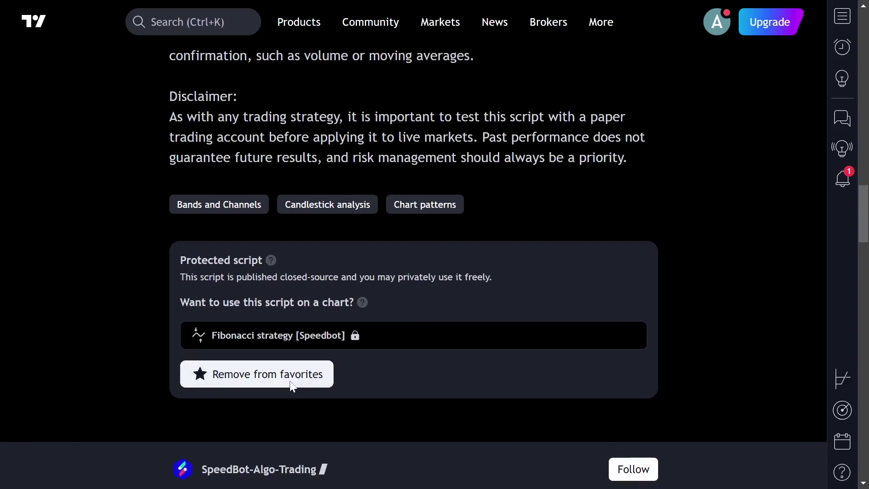
pyautogui.scroll(10, 480, 286)
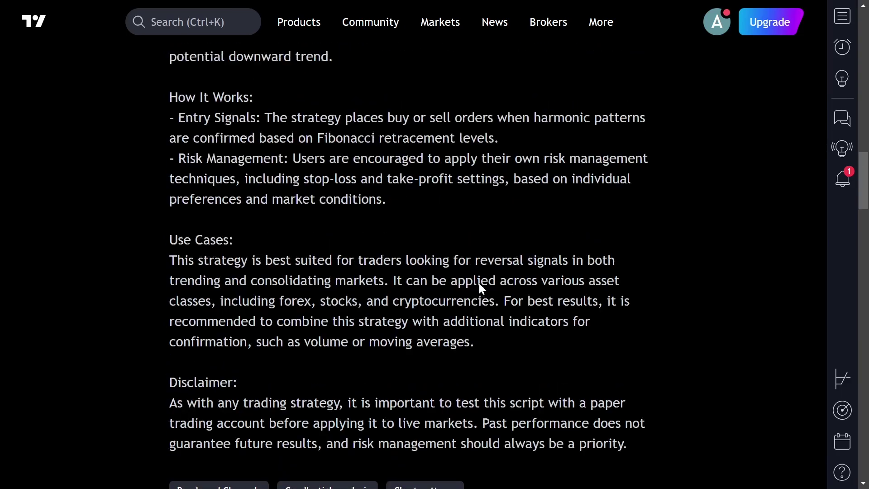
pyautogui.scroll(10, 479, 285)
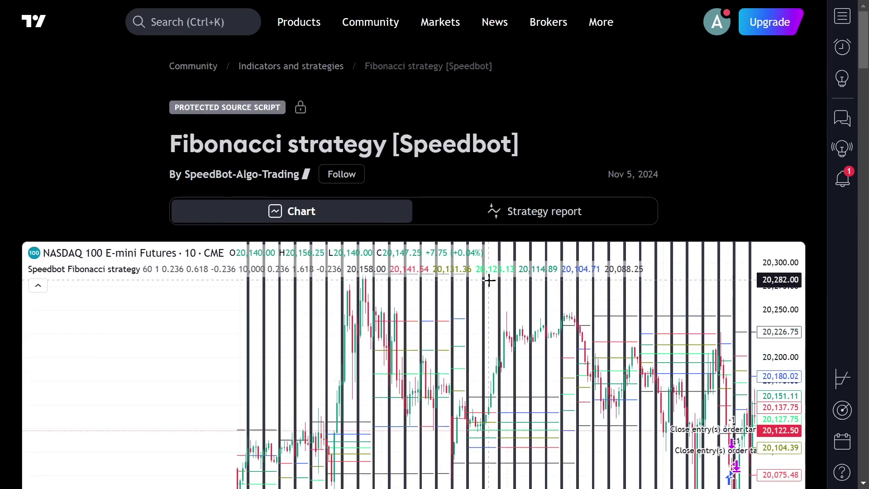
# - Open the example as a full NQ1! 5-minute chart, dismiss the ad, and reload the chart page
pyautogui.click(488, 280)
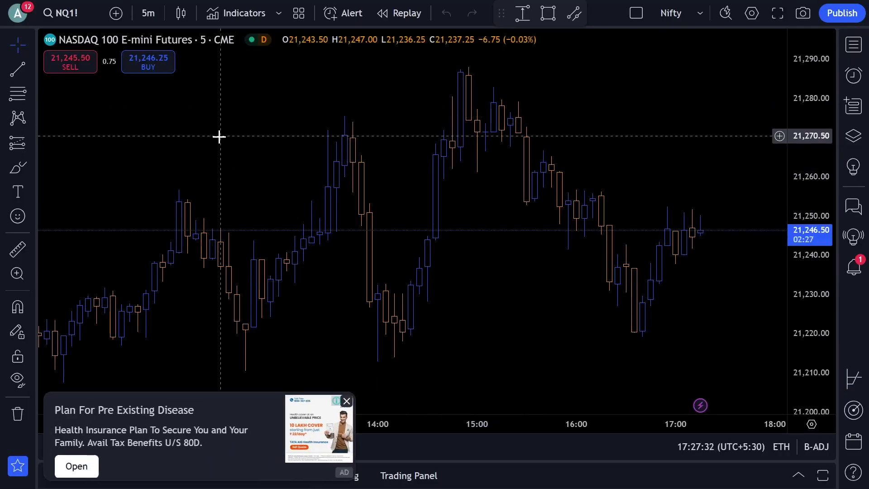
pyautogui.click(346, 401)
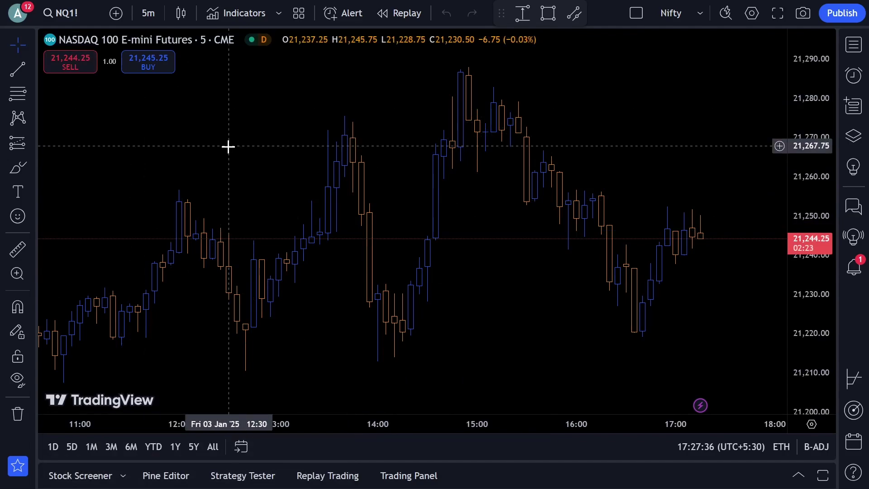
pyautogui.press('/')
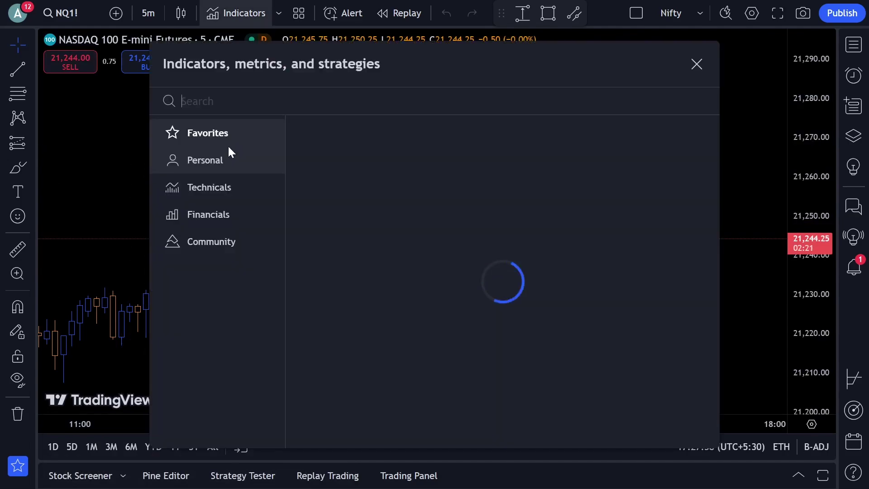
pyautogui.write('speed')
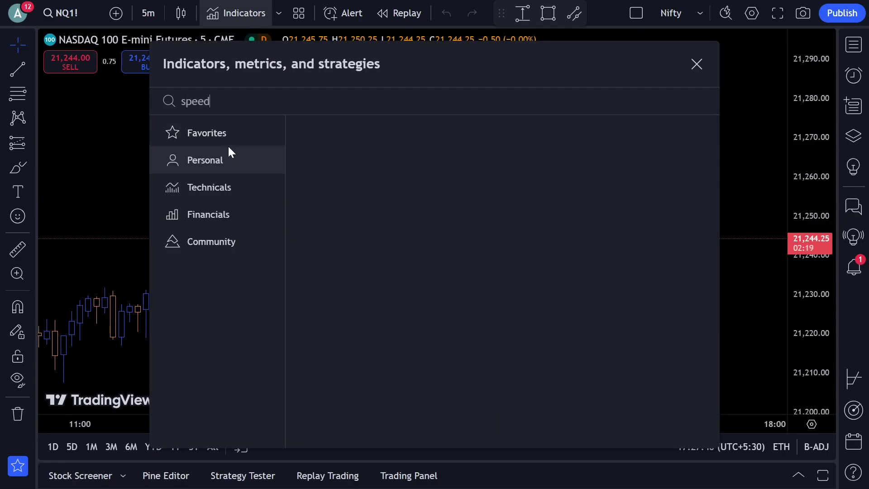
pyautogui.click(695, 64)
pyautogui.hotkey('ctrl', 'r')
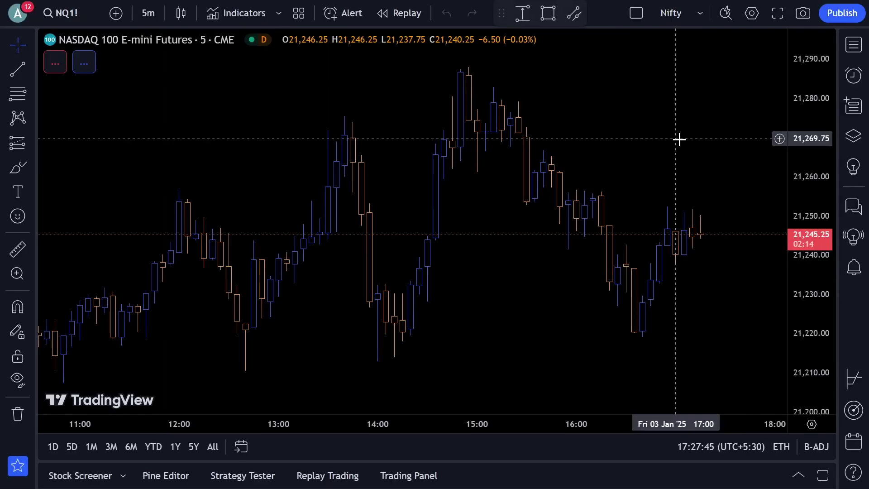
# - Search indicators for 'speedbot' and pick Fibonacci strategy [Speedbot] from Favorites
pyautogui.press('/')
pyautogui.write('speed')
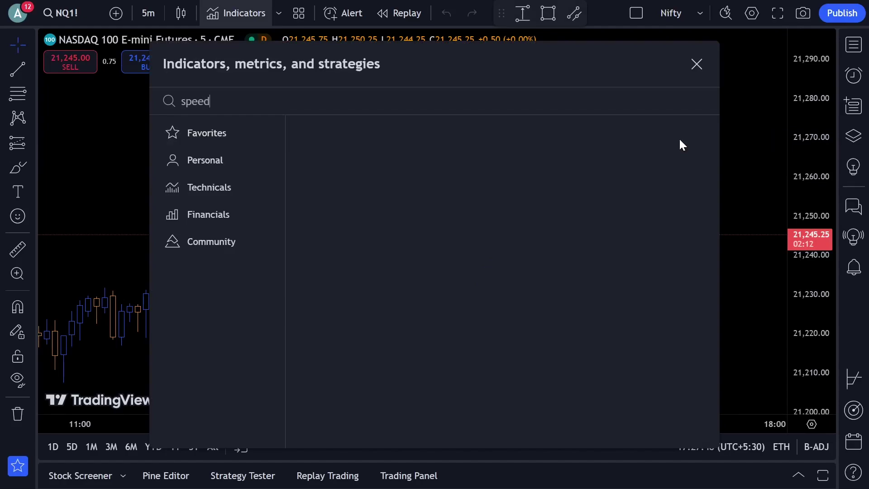
pyautogui.write('bot')
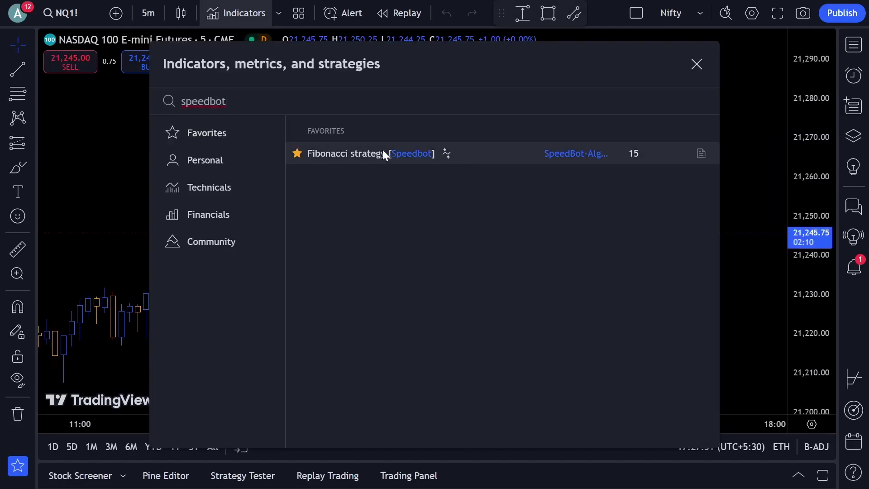
pyautogui.click(368, 156)
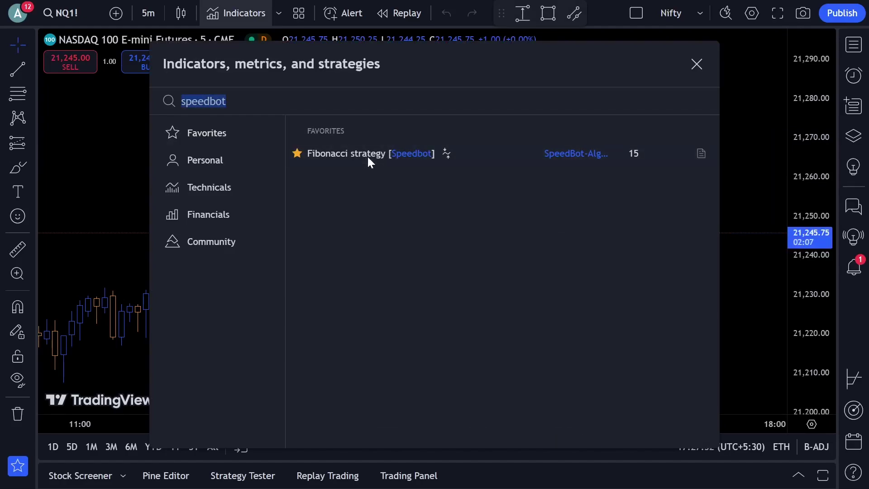
# - Show the Fibonacci strategy's List of Trades and enlarge the Strategy Tester to see more trades
pyautogui.click(696, 65)
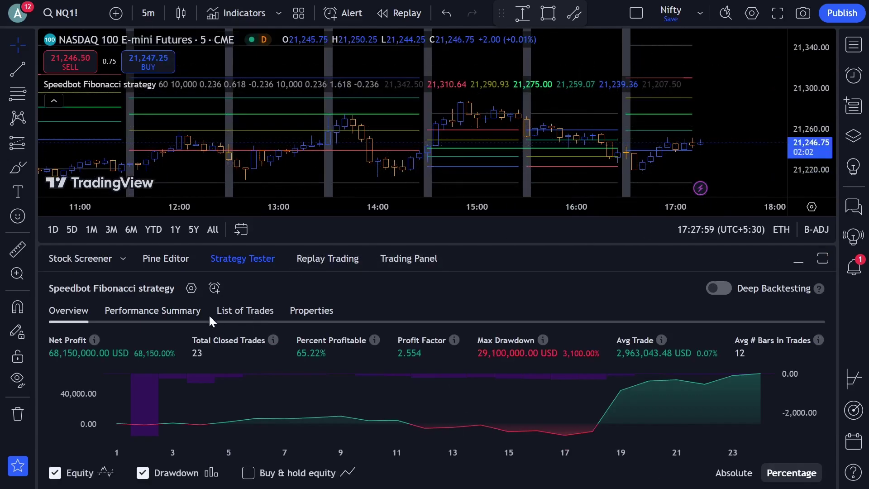
pyautogui.click(223, 309)
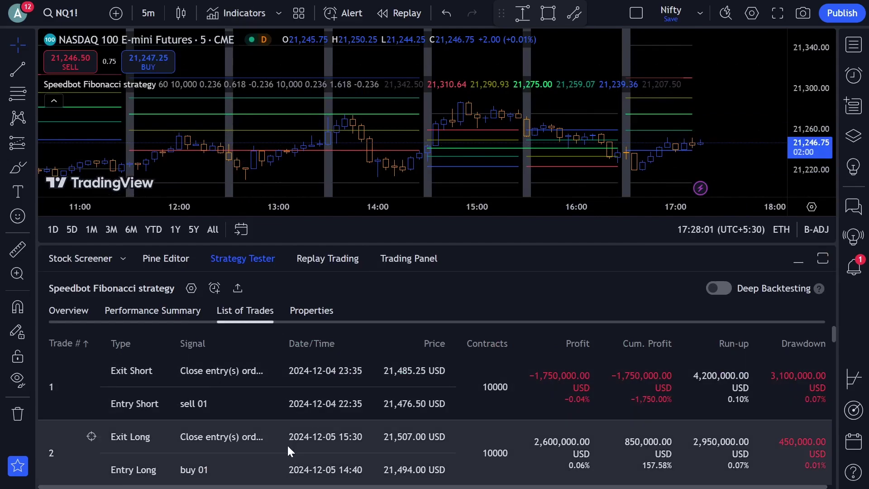
pyautogui.scroll(-3, 287, 441)
pyautogui.scroll(-4, 289, 428)
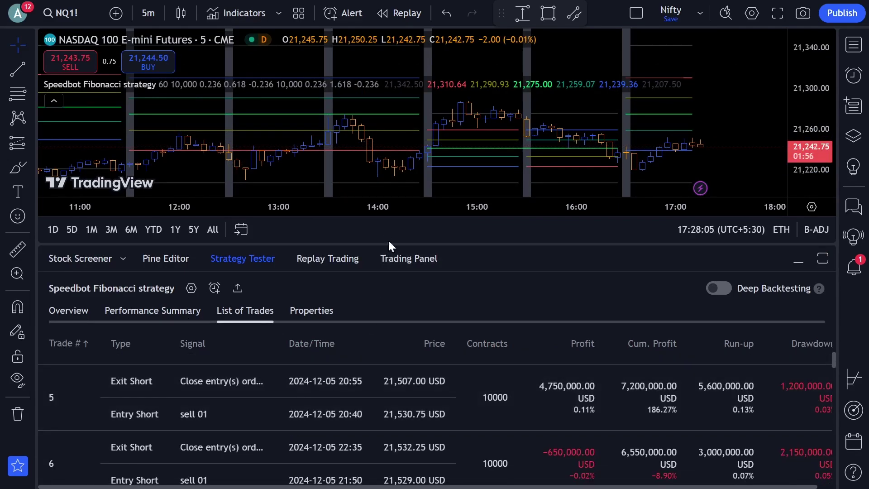
pyautogui.moveTo(480, 245); pyautogui.dragTo(490, 94)
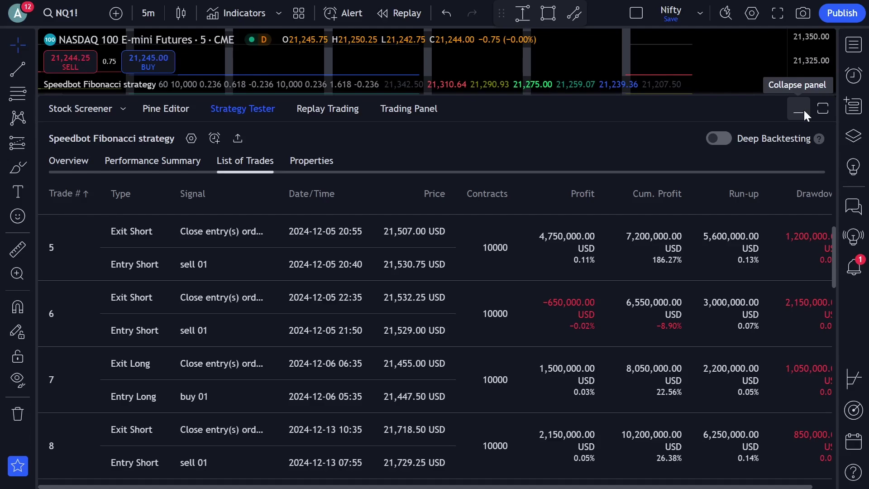
# - Change the chart symbol to EURUSD, settling on the GBEBROKERS pair under the Forex filter
pyautogui.click(799, 110)
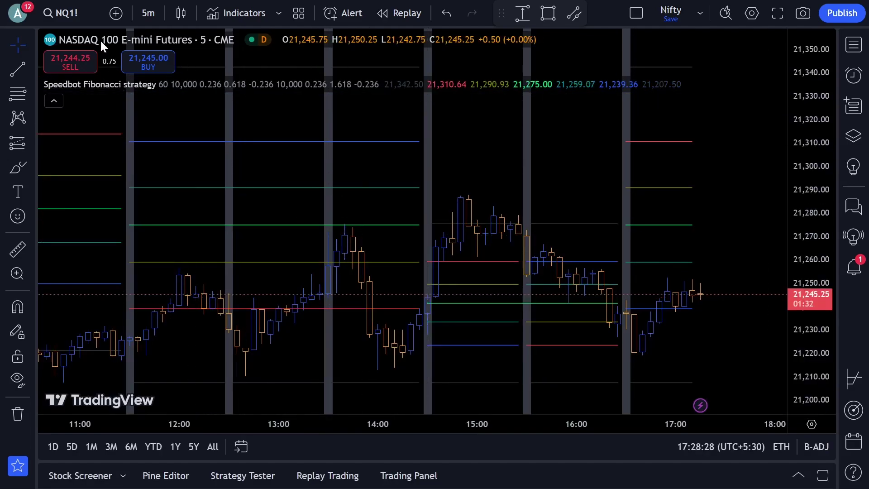
pyautogui.click(77, 18)
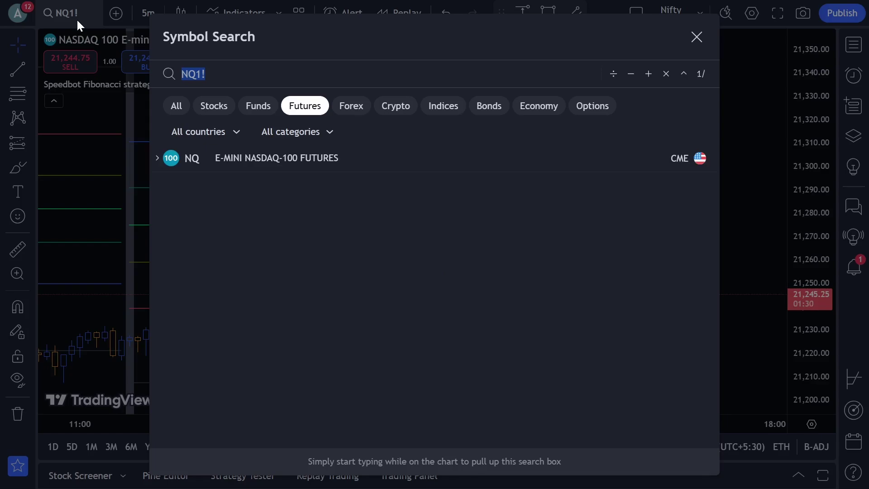
pyautogui.write('EUR')
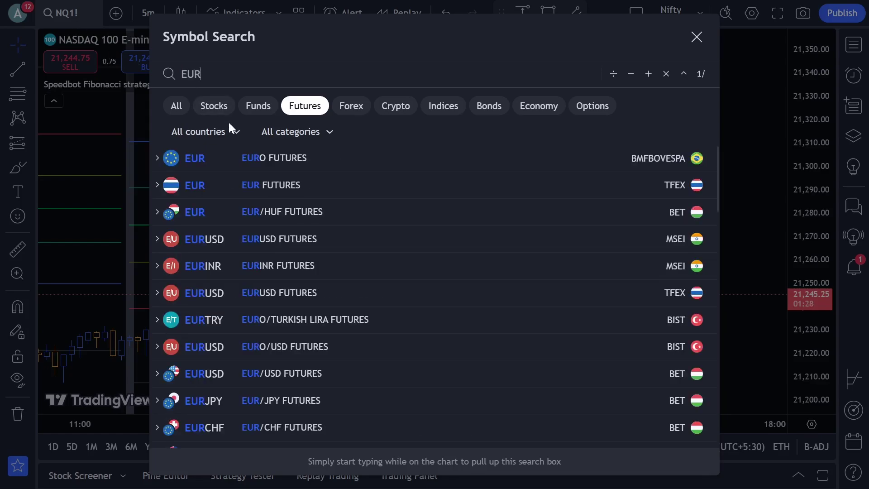
pyautogui.write('E')
pyautogui.press('BackSpace')
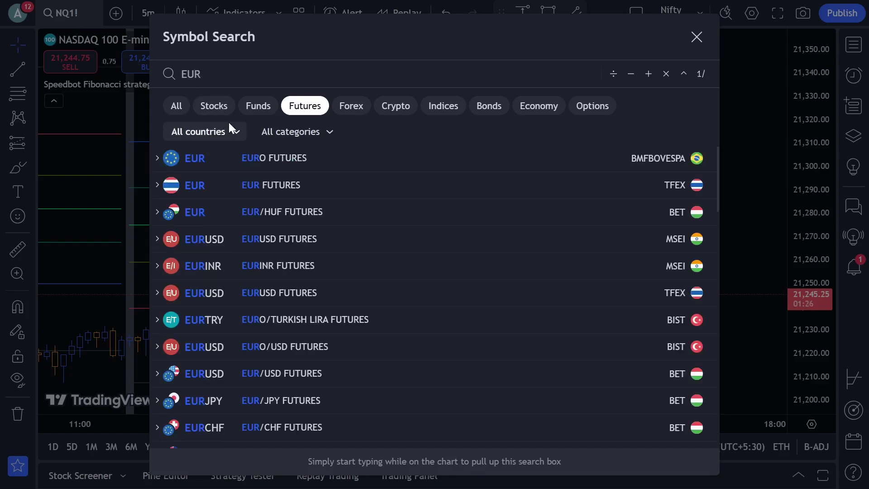
pyautogui.write('USD')
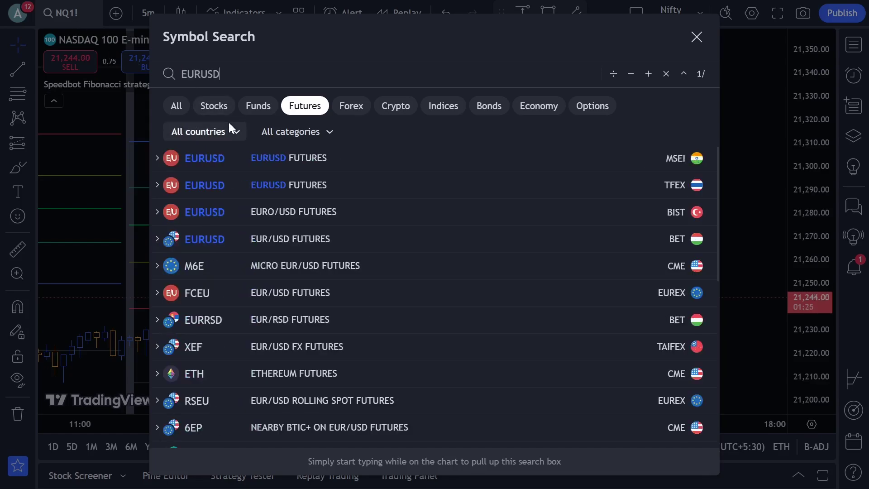
pyautogui.click(239, 169)
pyautogui.click(85, 15)
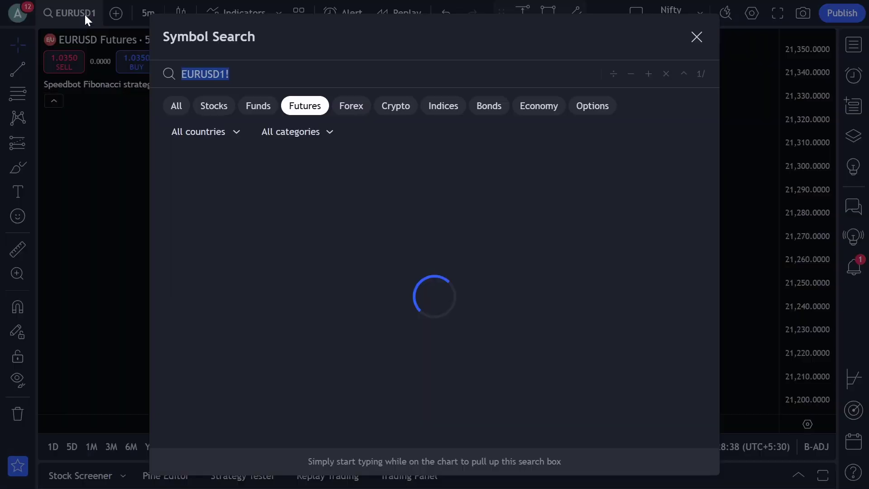
pyautogui.write('EURUSD')
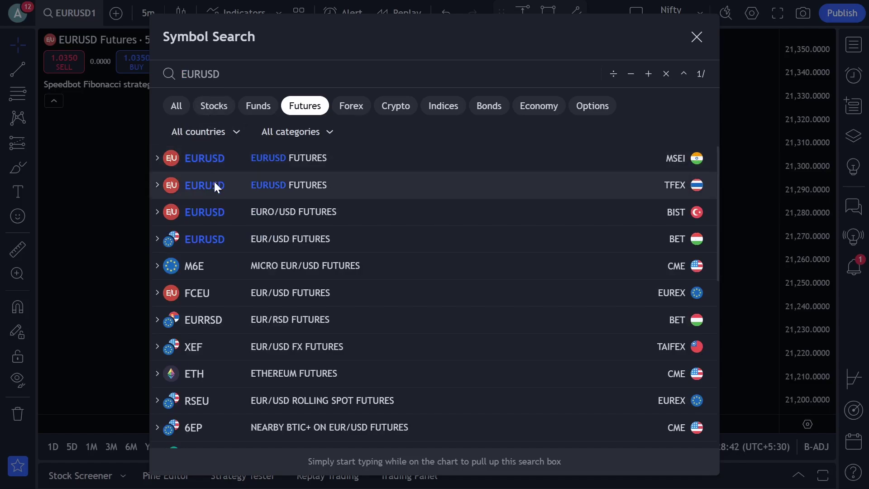
pyautogui.click(278, 244)
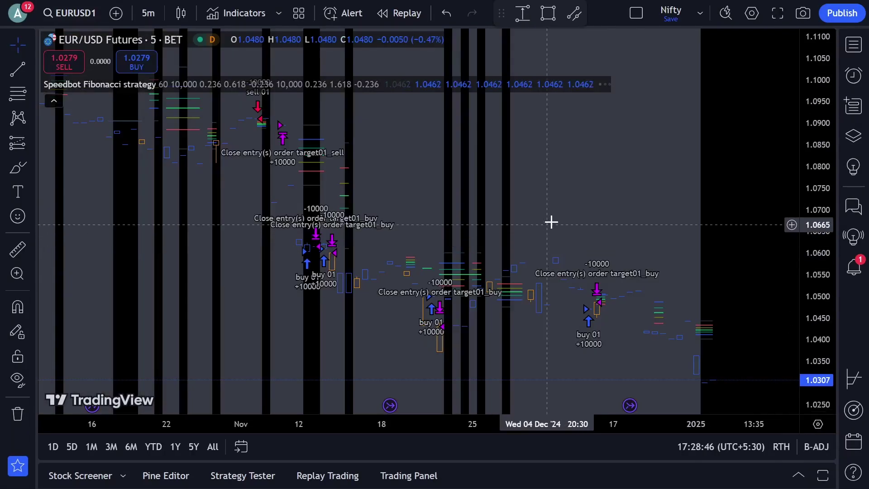
pyautogui.click(77, 15)
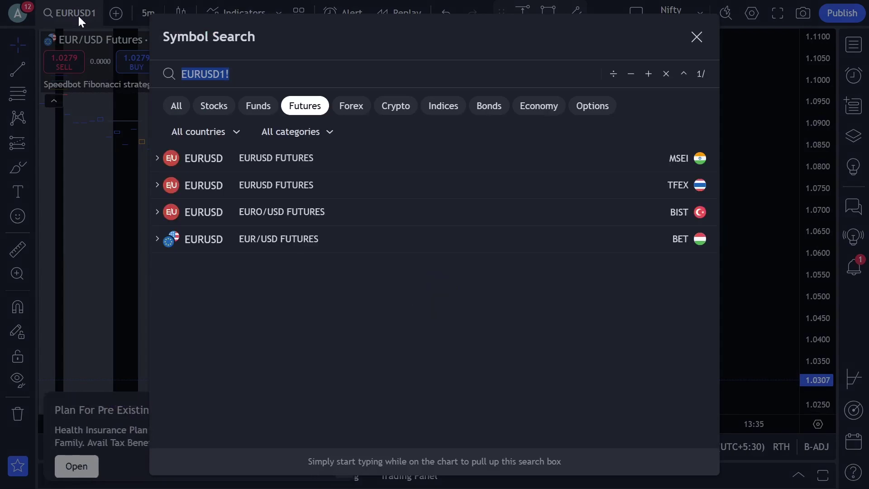
pyautogui.click(359, 110)
pyautogui.click(269, 156)
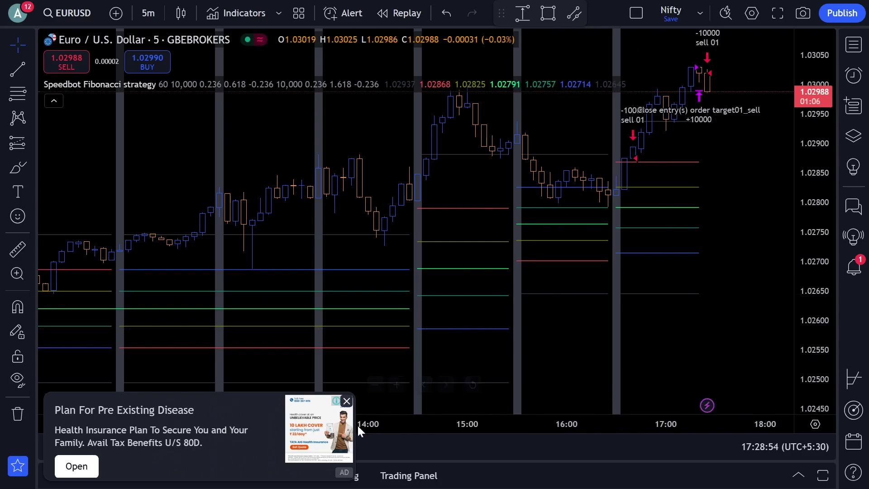
# - Check the EURUSD backtest's trades, performance summary and overview: 85.60 USD loss over 29 trades
pyautogui.click(346, 400)
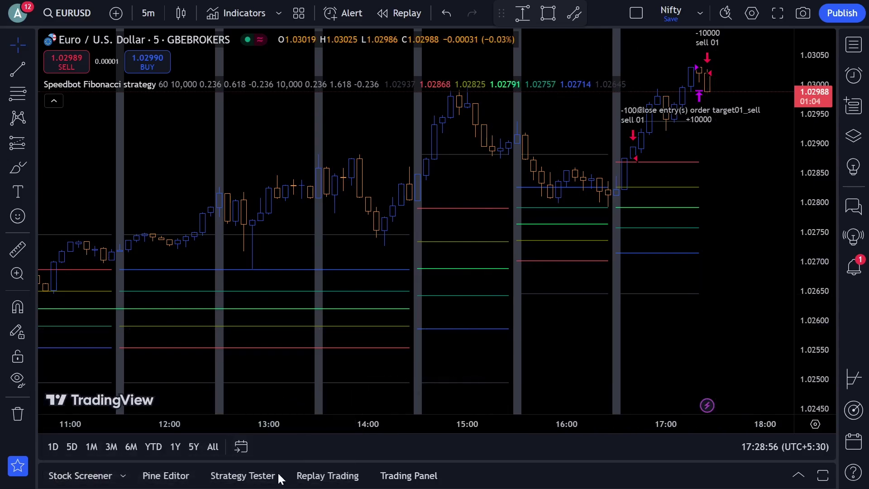
pyautogui.click(231, 475)
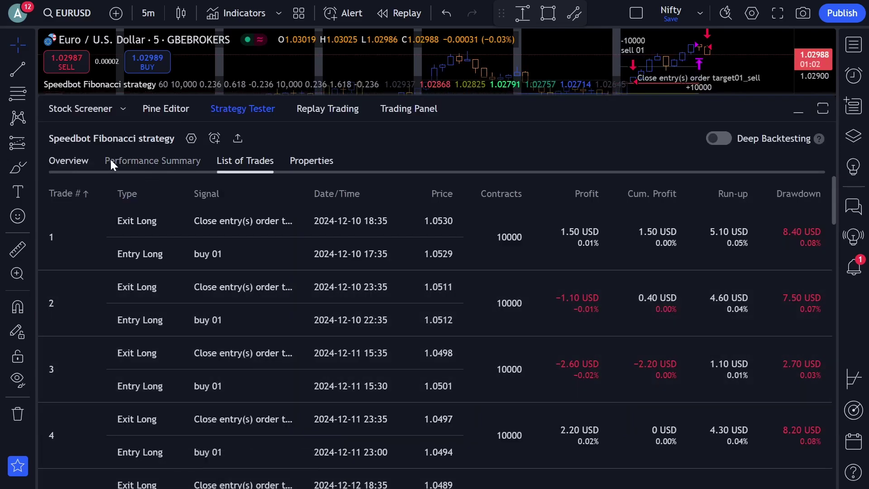
pyautogui.click(112, 163)
pyautogui.click(73, 163)
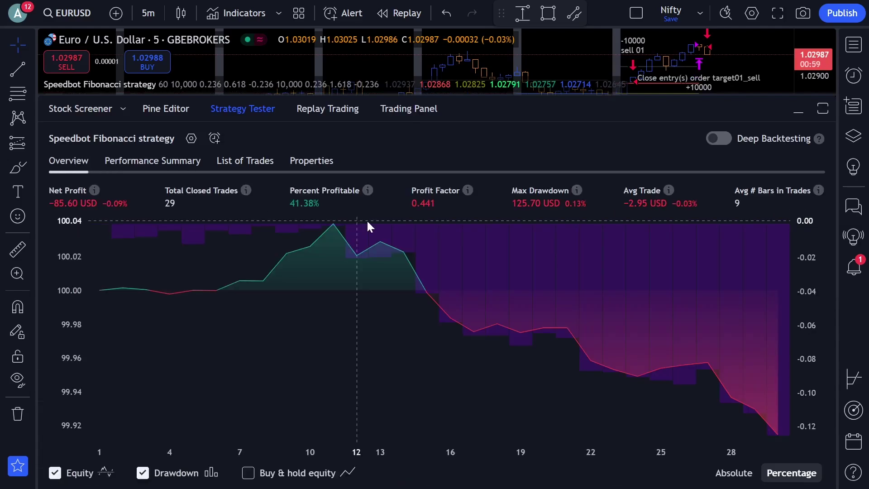
pyautogui.click(799, 111)
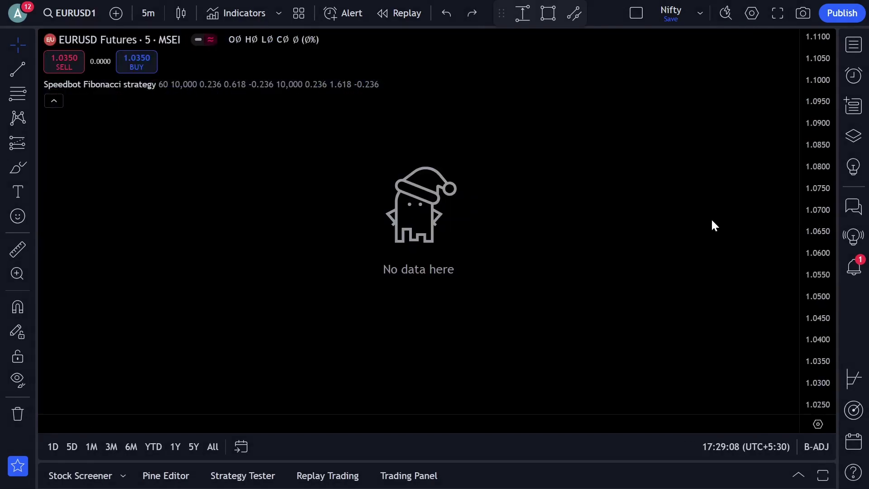
# - Check the NQ1! backtest's performance summary and trade list: 68,150,000 USD net profit over 23 trades
pyautogui.click(261, 475)
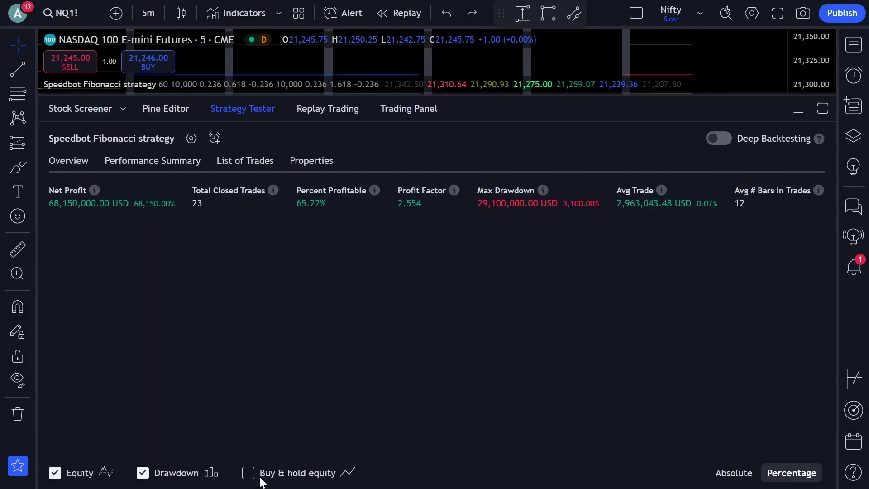
pyautogui.click(140, 160)
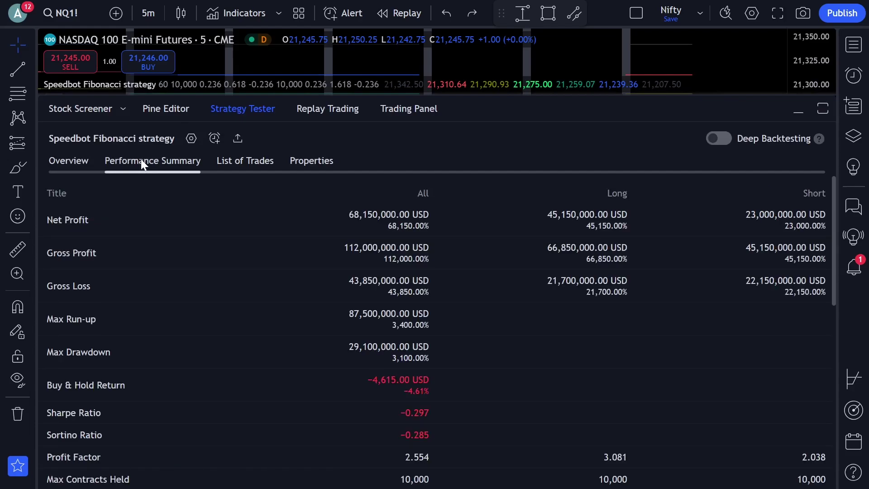
pyautogui.click(234, 162)
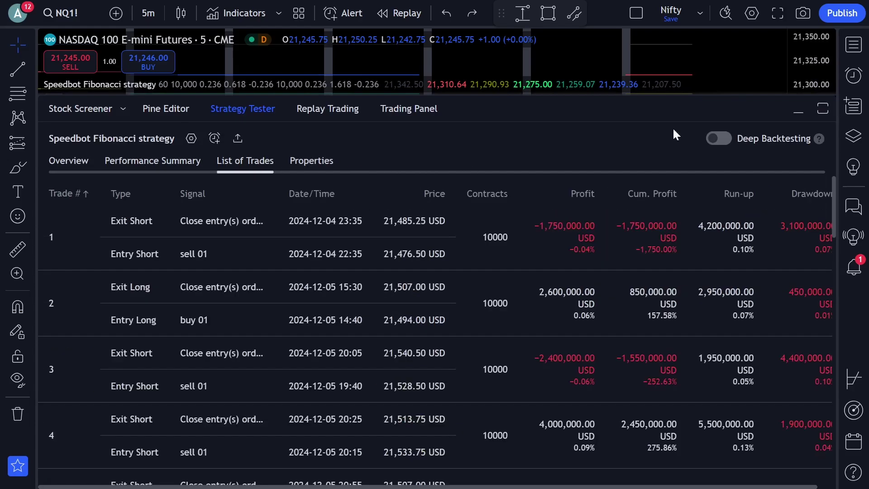
pyautogui.click(797, 112)
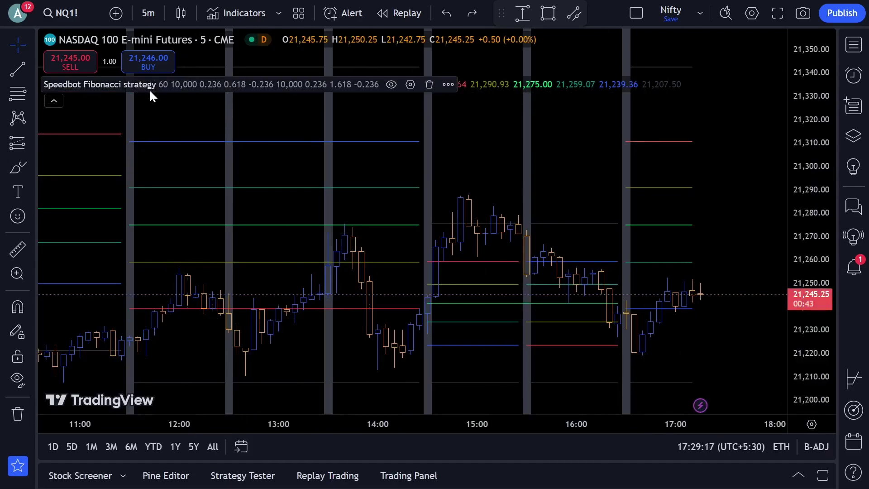
# - Delete the Fibonacci strategy from the chart legend and favorite Momemtum Band [Speedbot] on its script page
pyautogui.click(429, 85)
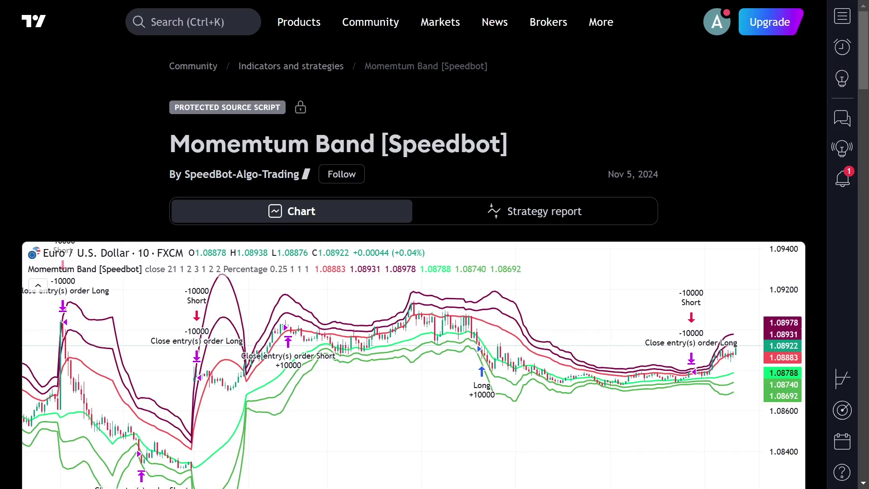
pyautogui.scroll(-3, 464, 250)
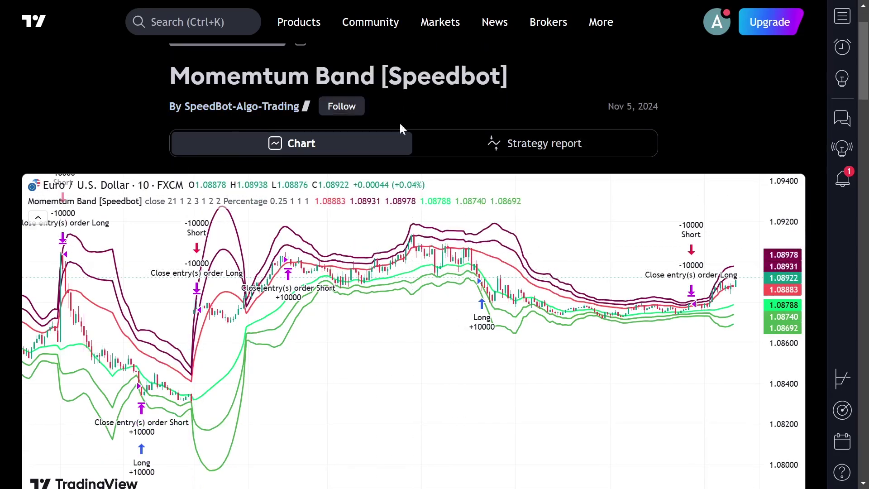
pyautogui.scroll(-3, 449, 242)
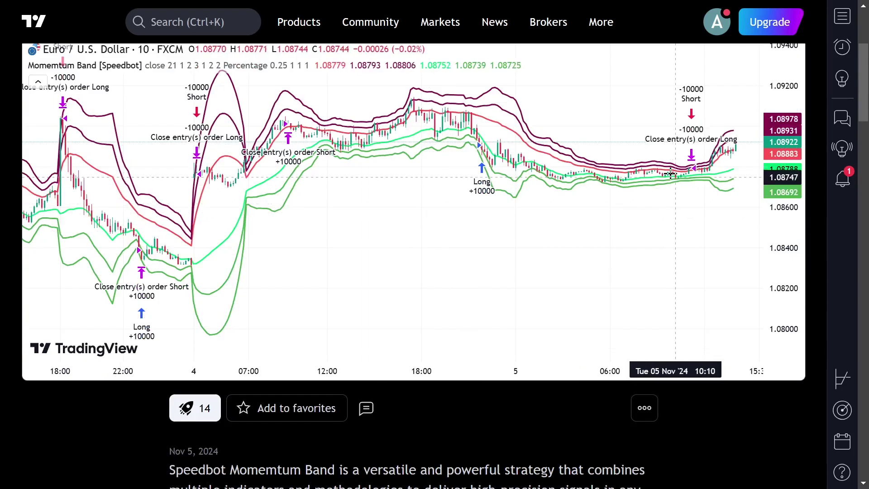
pyautogui.scroll(-12, 620, 240)
pyautogui.click(253, 293)
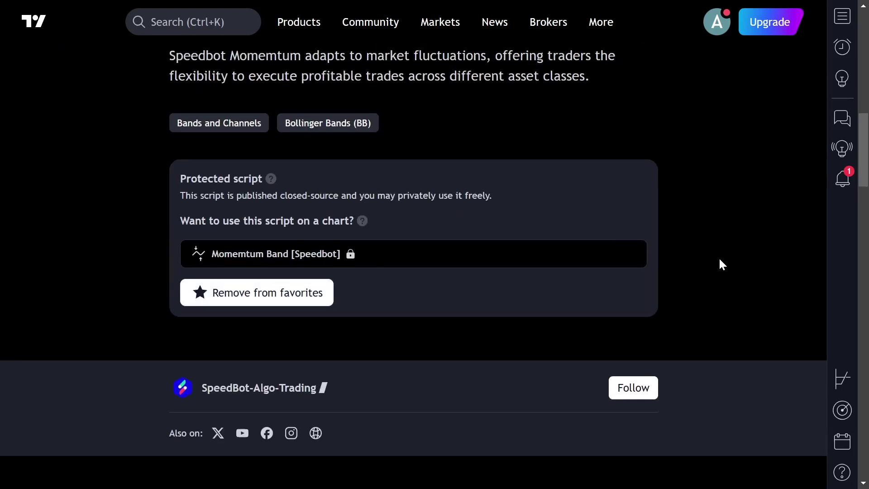
pyautogui.scroll(15, 718, 257)
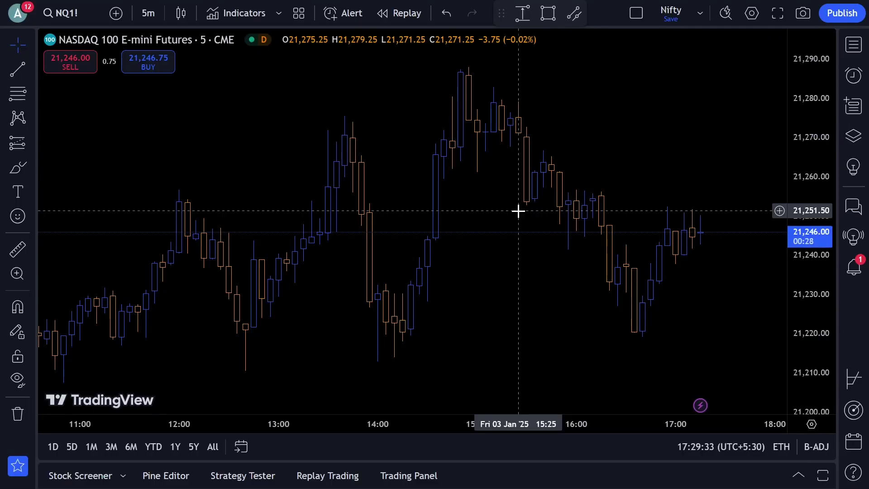
# - Search indicators for 'speedbot' and apply Momemtum Band [Speedbot] from Favorites to the NQ1! chart
pyautogui.press('/')
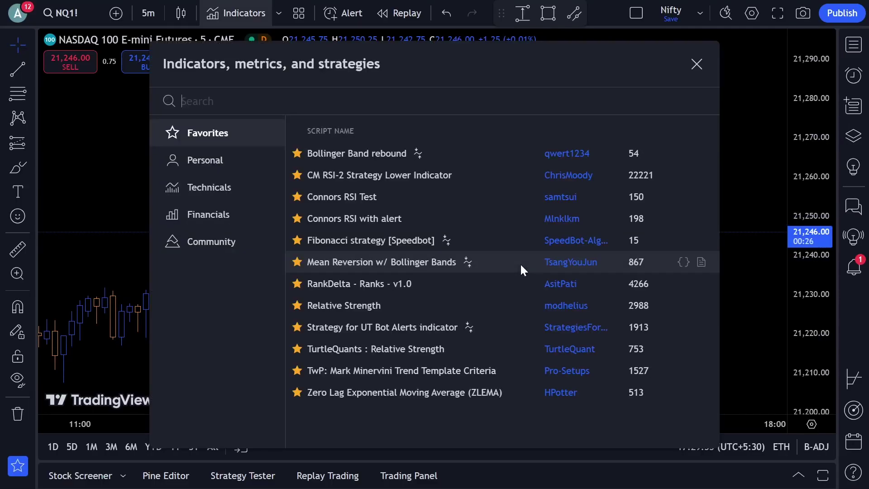
pyautogui.write('speedb')
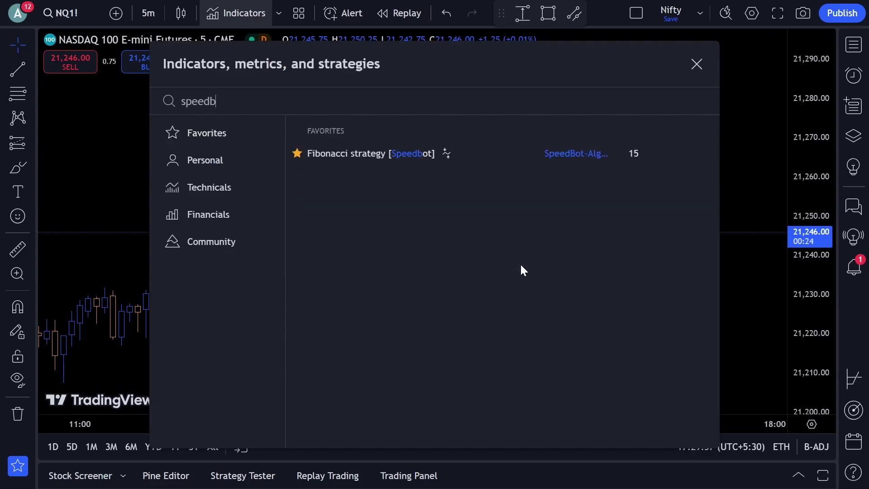
pyautogui.press('F5')
pyautogui.press('Escape')
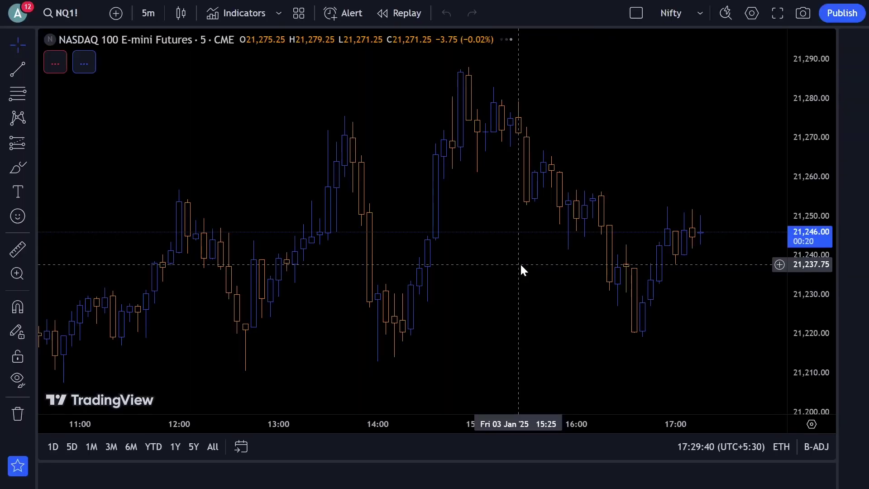
pyautogui.write('SPEED')
pyautogui.press('/')
pyautogui.write('ot')
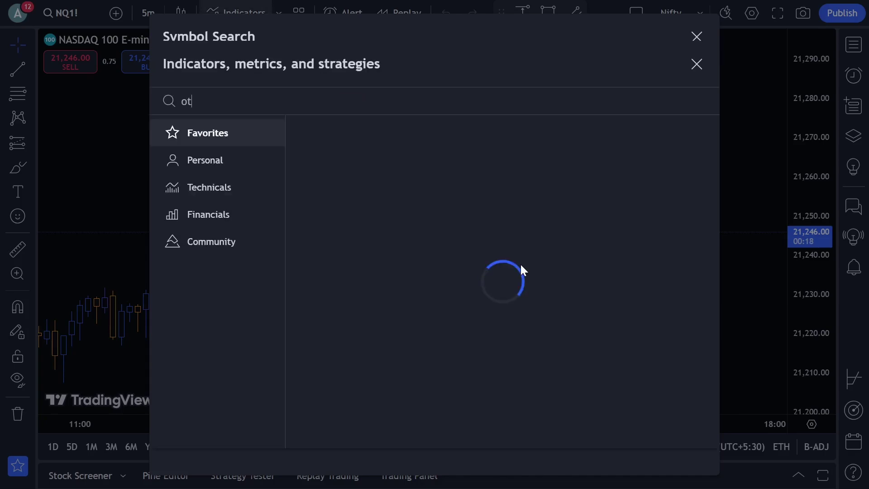
pyautogui.press('BackSpace')
pyautogui.press('BackSpace')
pyautogui.write('speedb')
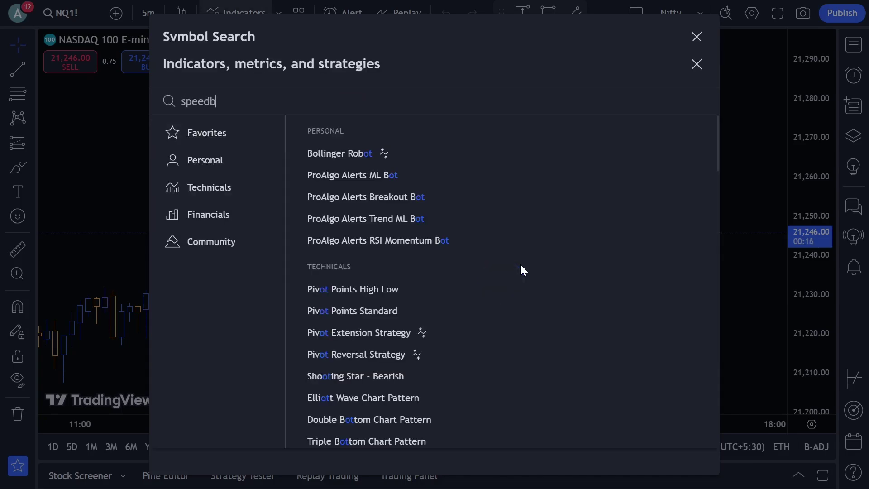
pyautogui.write('ot')
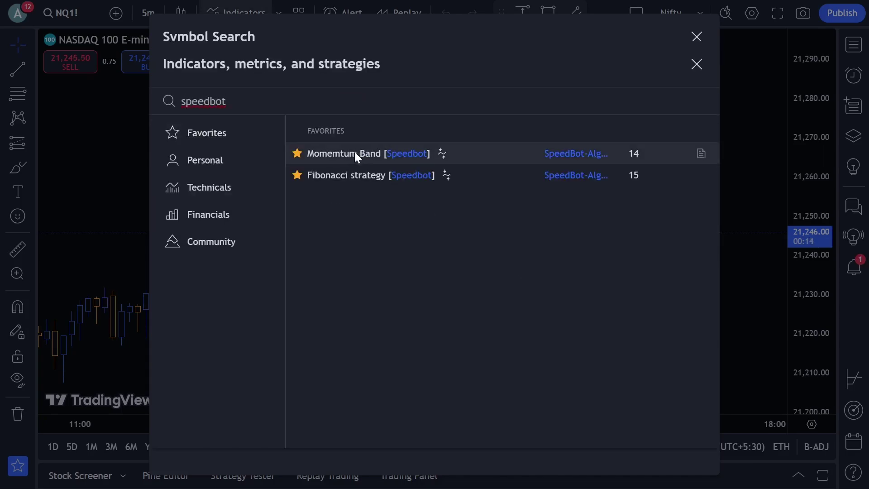
pyautogui.click(363, 154)
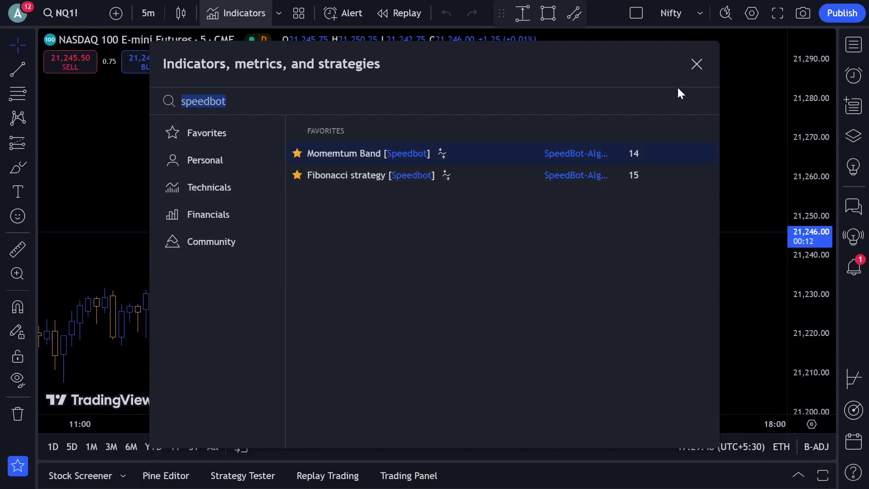
pyautogui.click(699, 64)
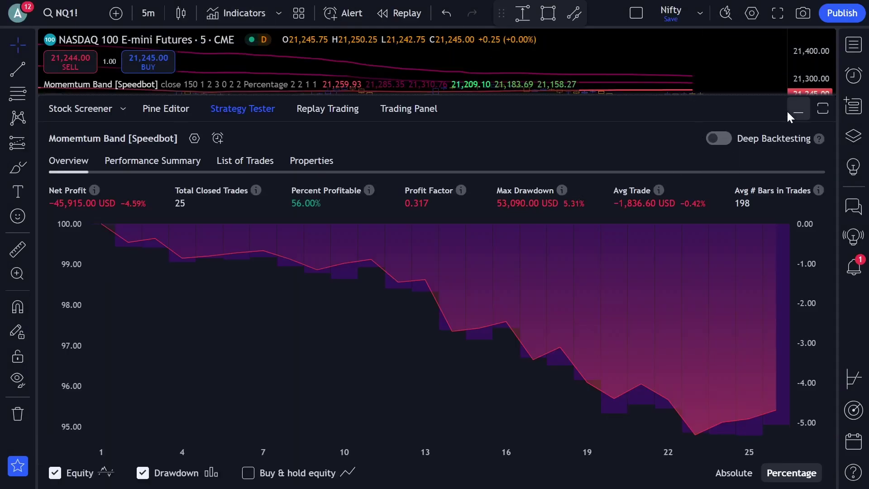
# - Switch the Momemtum Band chart to FXCM EURUSD and review the updated strategy report
pyautogui.click(797, 110)
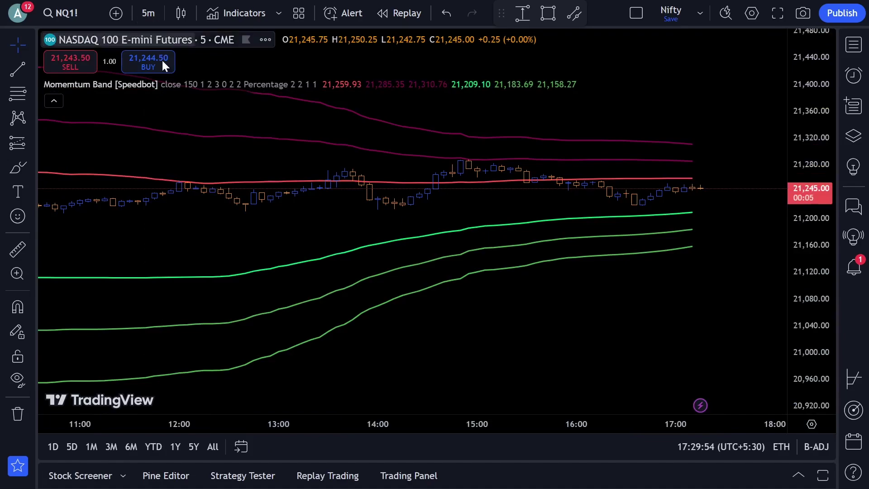
pyautogui.click(242, 476)
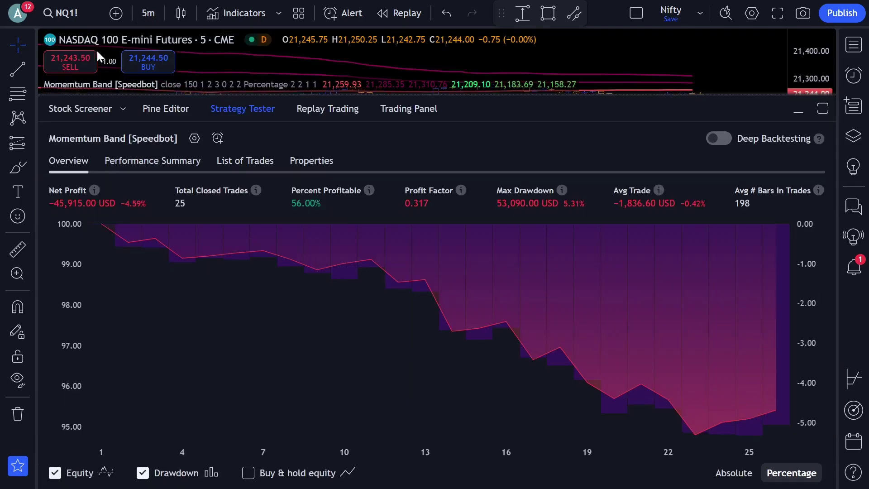
pyautogui.click(68, 15)
pyautogui.write('EURUSD')
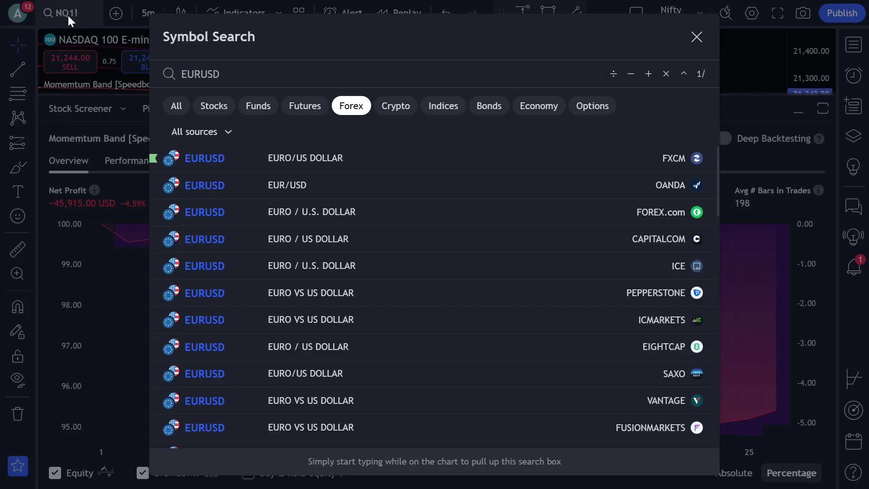
pyautogui.click(233, 161)
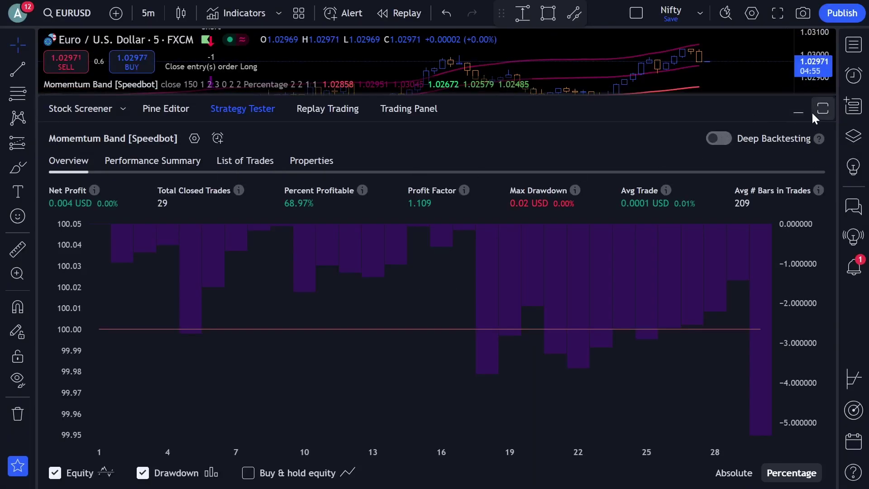
pyautogui.doubleClick(751, 113)
pyautogui.click(148, 12)
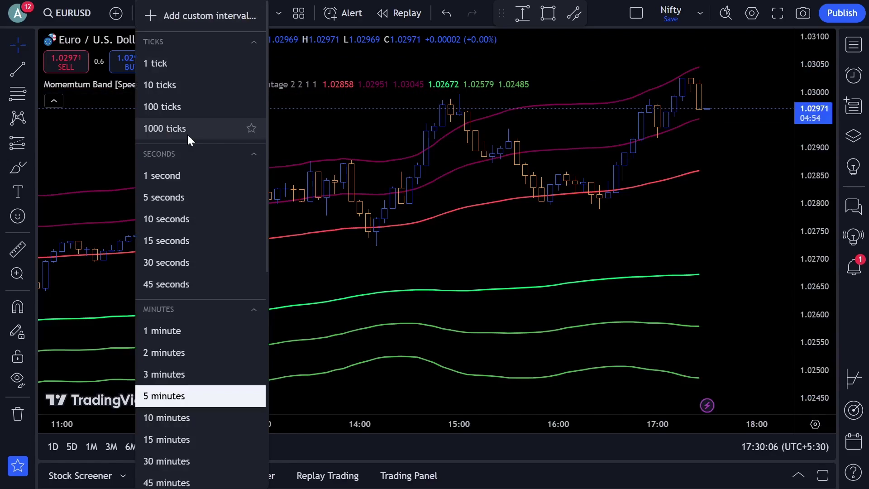
# - Put EURUSD on 3-minute candles and review the Momemtum Band performance summary and trade list
pyautogui.click(168, 374)
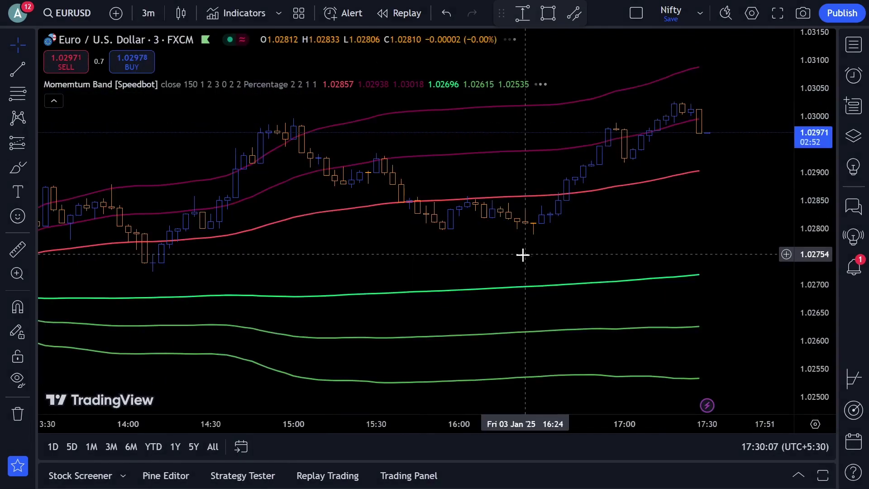
pyautogui.click(249, 474)
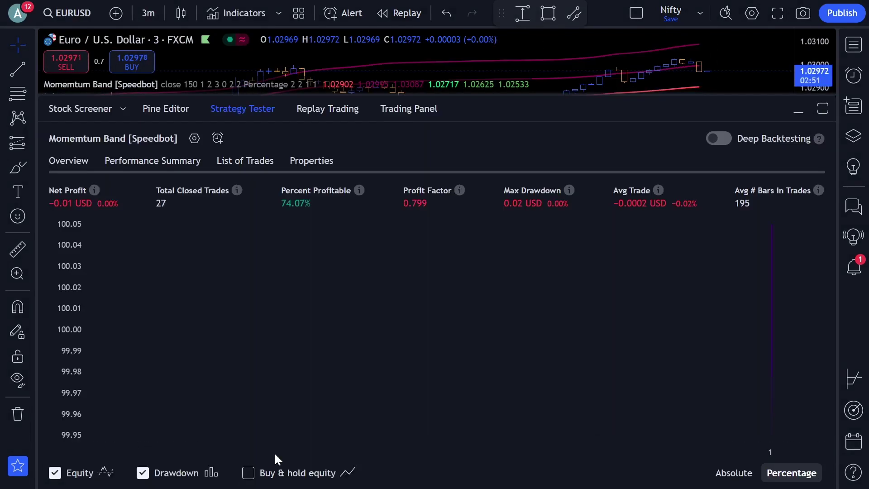
pyautogui.click(189, 162)
pyautogui.click(229, 161)
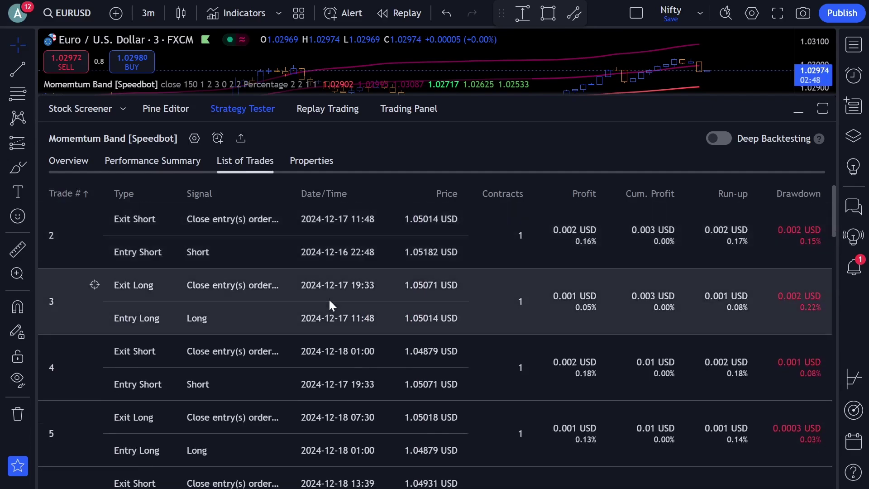
pyautogui.scroll(-15, 328, 298)
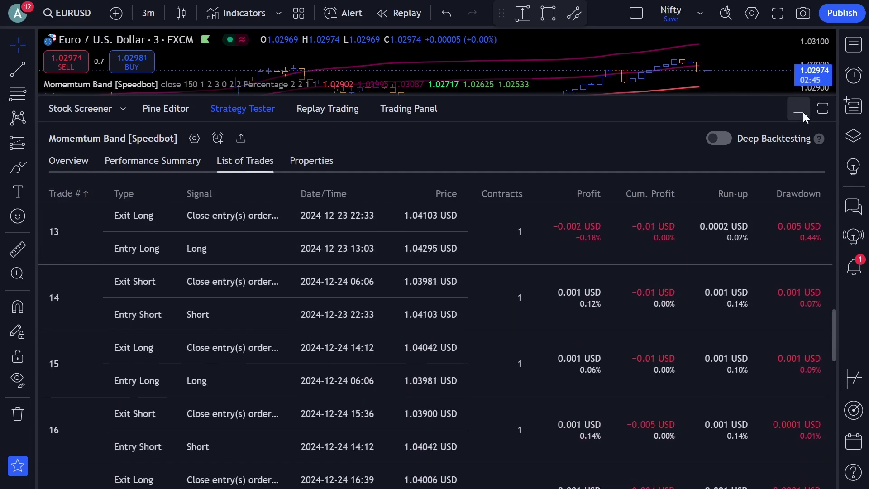
pyautogui.click(798, 110)
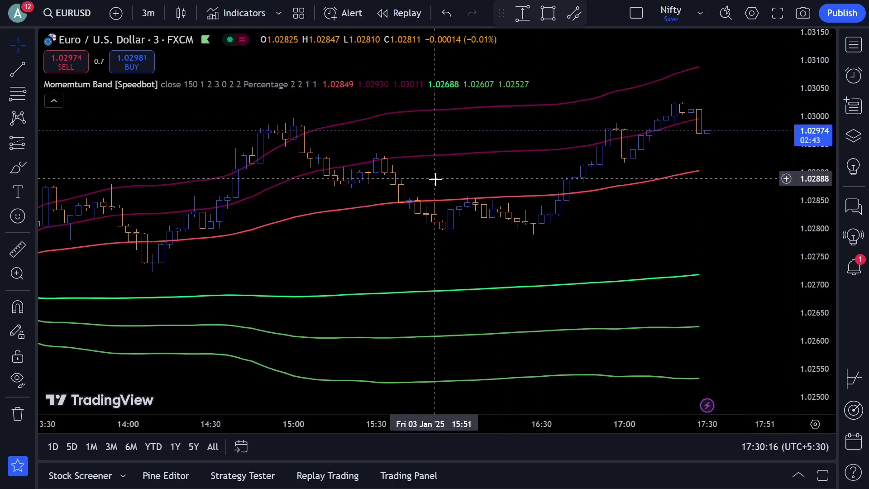
pyautogui.moveTo(174, 84)
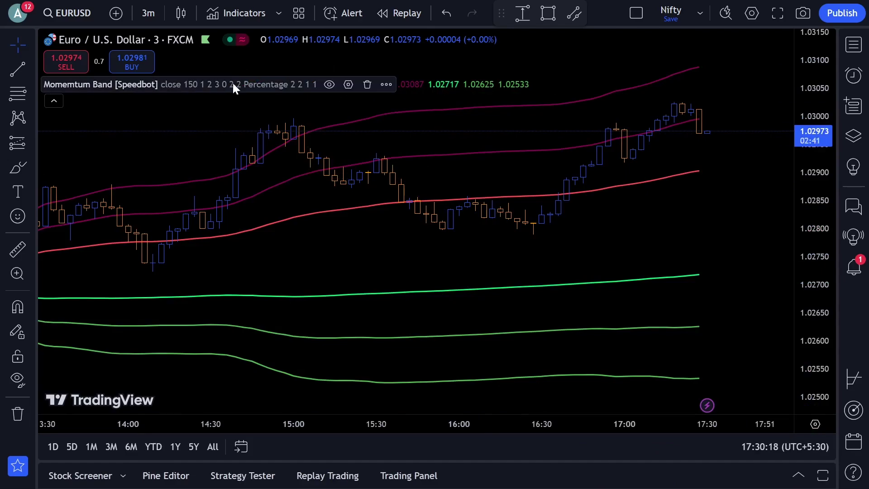
pyautogui.click(348, 84)
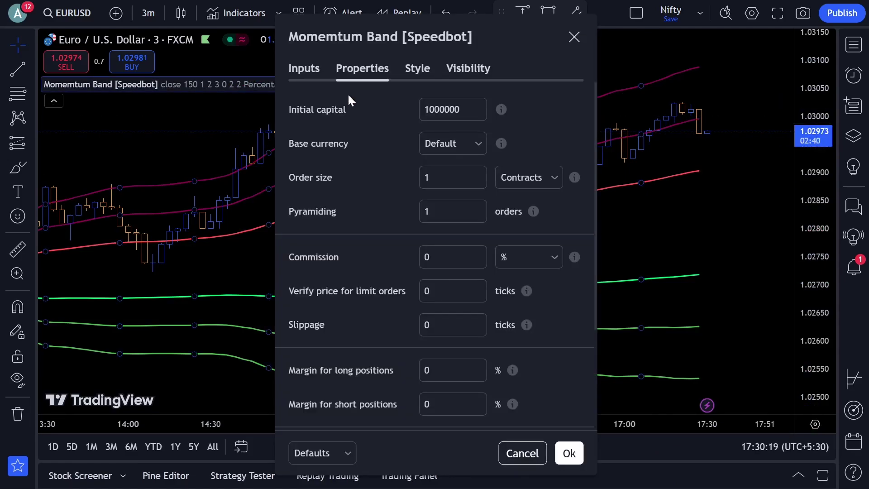
pyautogui.click(312, 75)
pyautogui.scroll(-3, 519, 123)
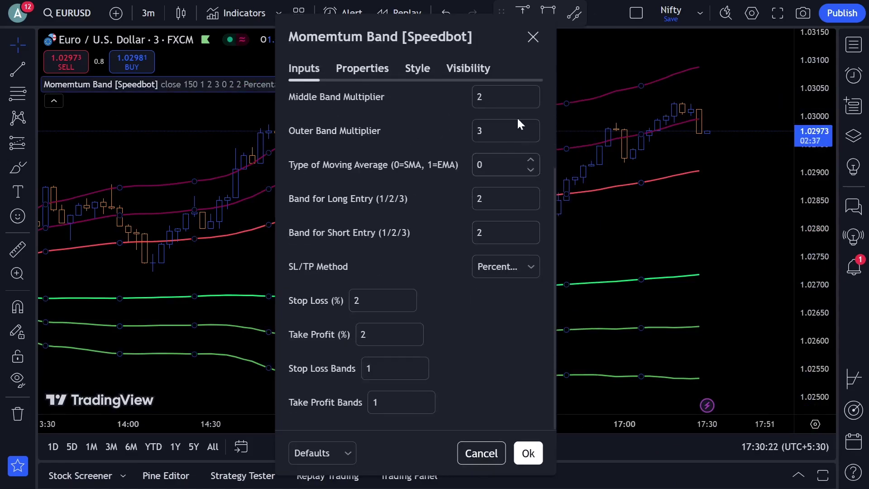
pyautogui.click(533, 37)
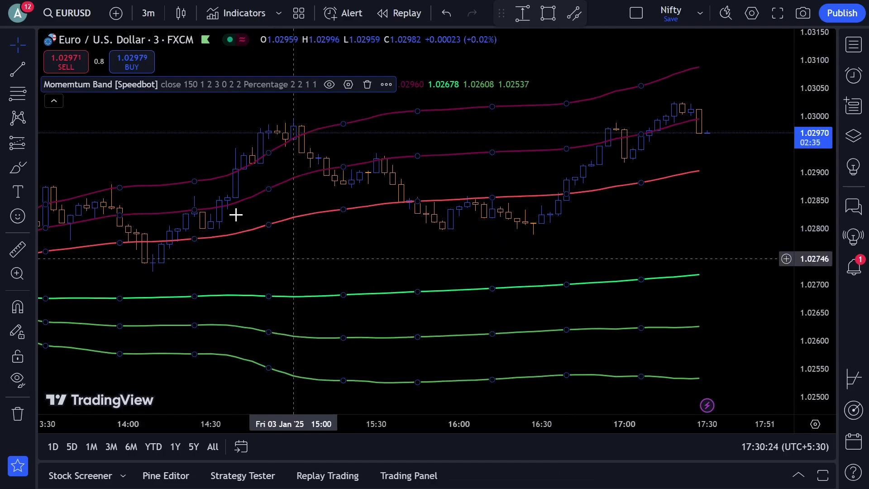
pyautogui.click(185, 136)
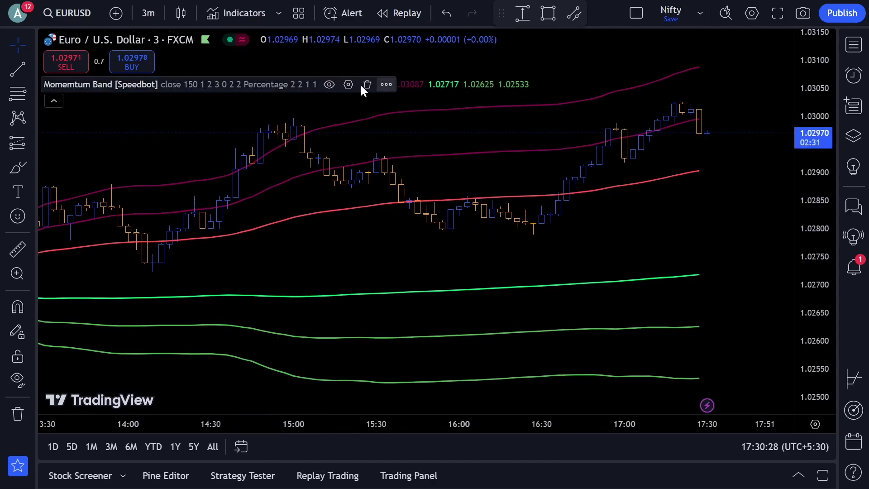
pyautogui.click(362, 84)
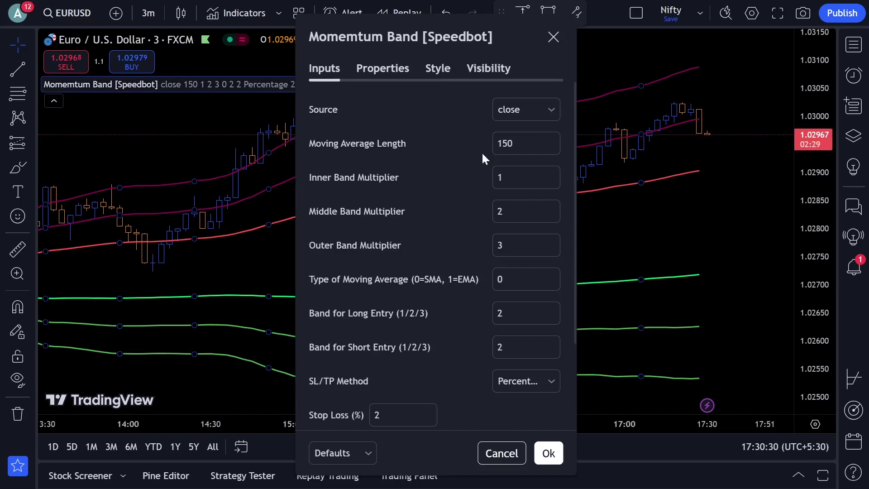
pyautogui.scroll(-5, 524, 253)
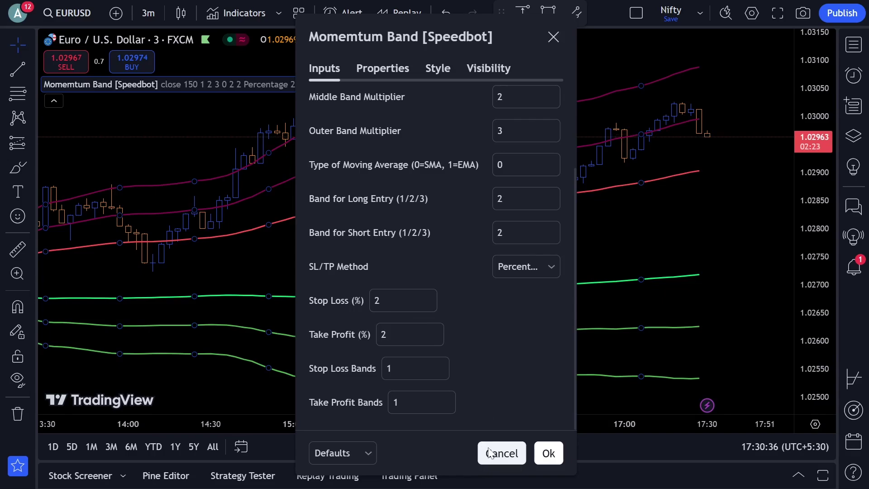
pyautogui.click(493, 451)
pyautogui.click(351, 260)
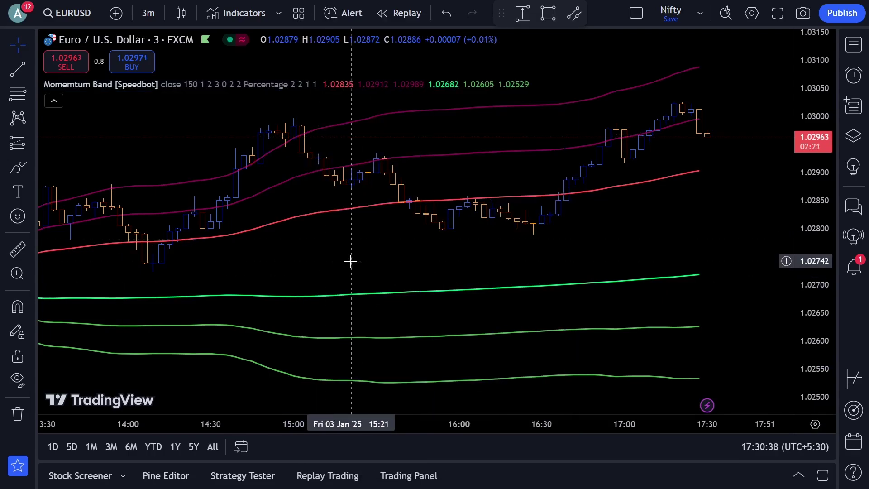
# - Delete Momentum Band from the chart and view the Rsi strategy Speedbot AOT backtest report
pyautogui.moveTo(297, 89)
pyautogui.click(367, 85)
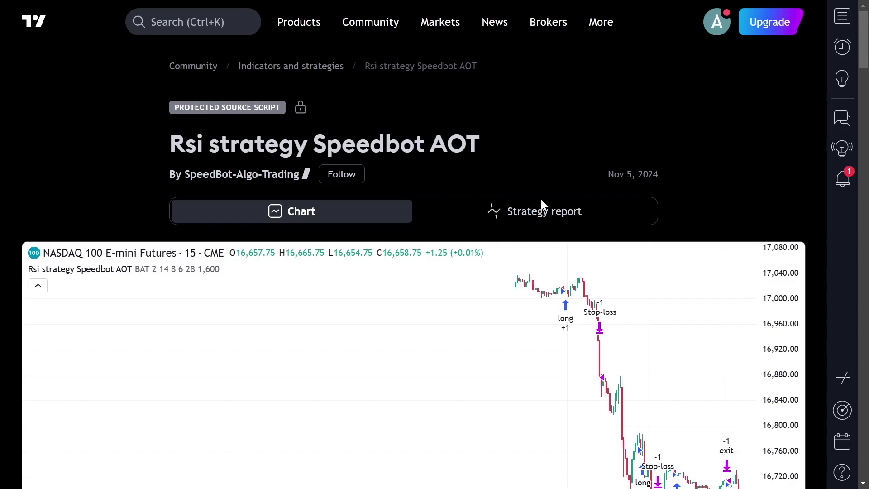
pyautogui.click(542, 208)
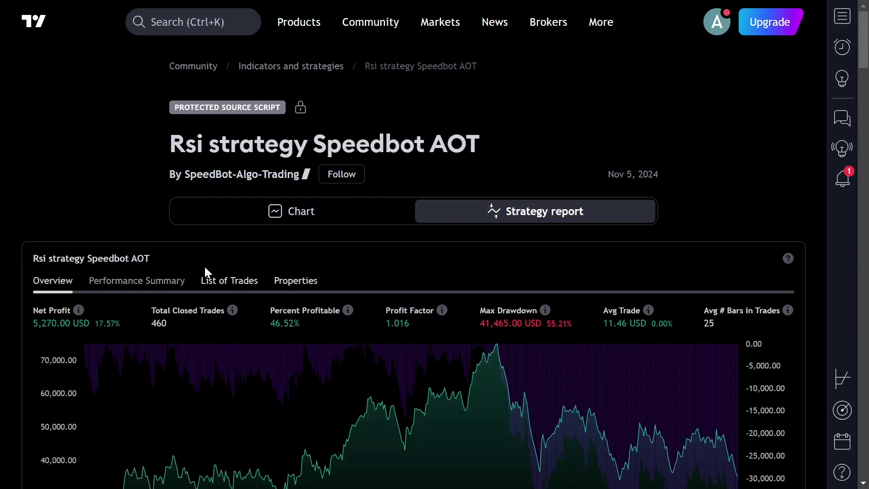
pyautogui.scroll(-3, 315, 99)
# - Check the Rsi strategy Speedbot AOT sample chart and add the script to favorites
pyautogui.click(311, 83)
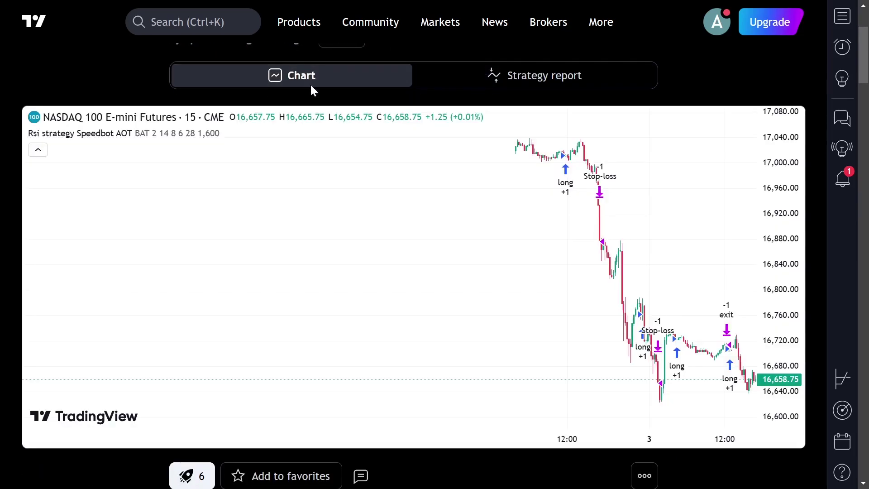
pyautogui.scroll(2, 523, 133)
pyautogui.scroll(-7, 393, 226)
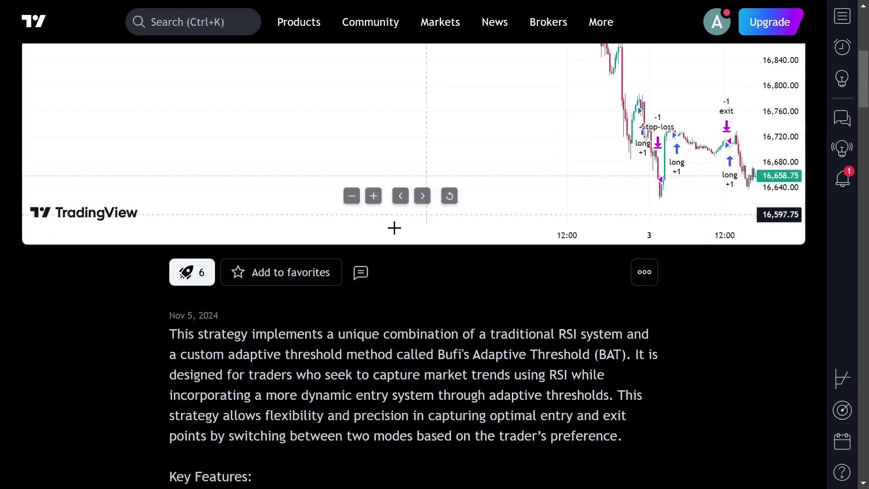
pyautogui.click(265, 205)
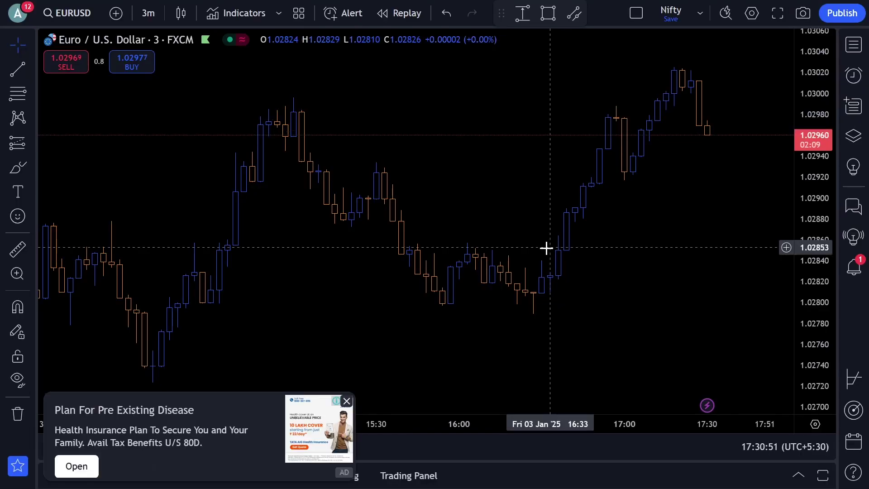
# - Dismiss the advertisement and reload the chart page
pyautogui.click(346, 402)
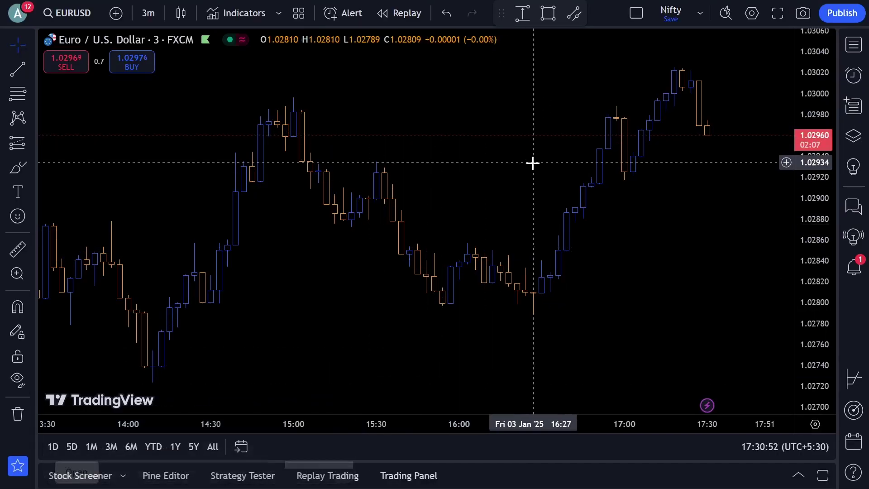
pyautogui.press('F5')
pyautogui.click(495, 78)
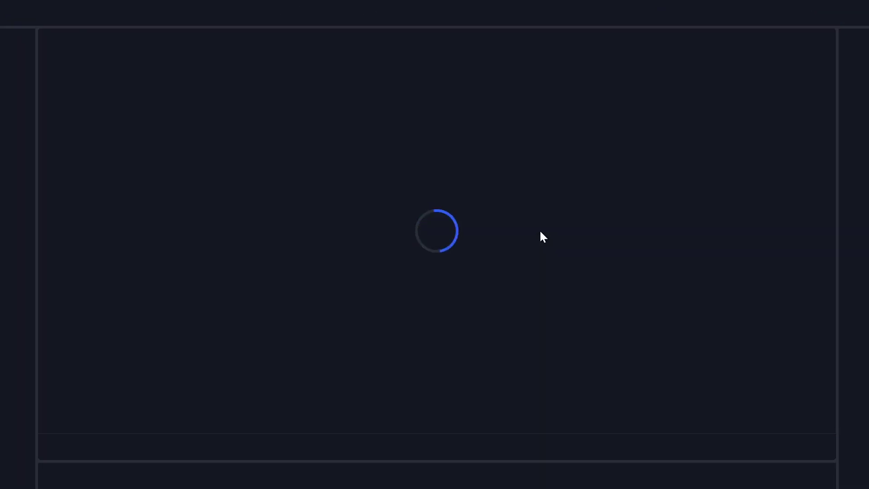
# - Search 'speedbot' and add Rsi strategy Speedbot AOT to the NQ1! chart
pyautogui.press('/')
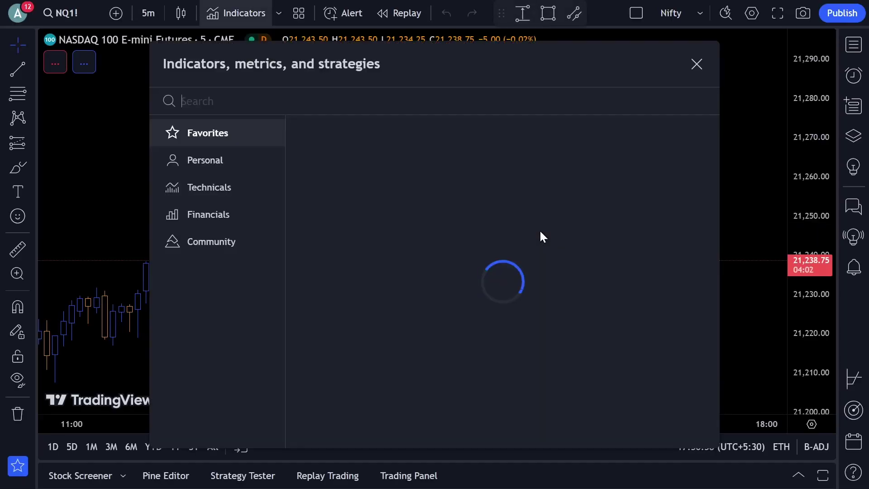
pyautogui.write('speedbot')
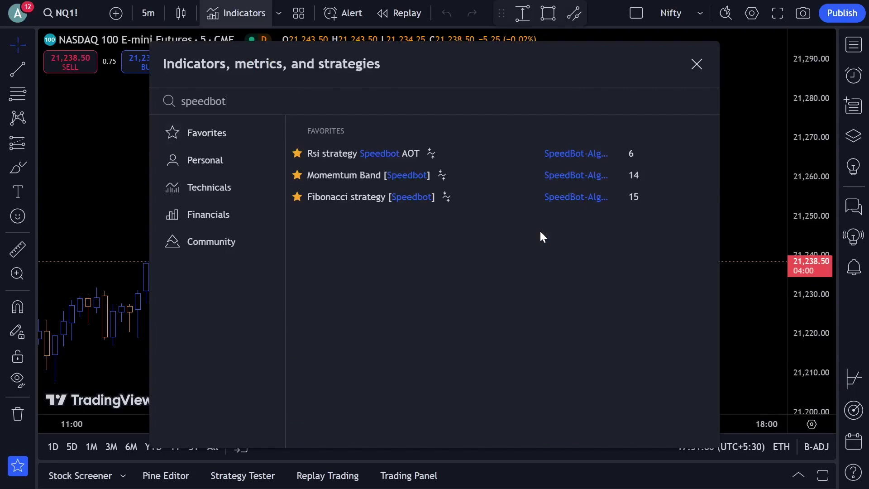
pyautogui.press('Down')
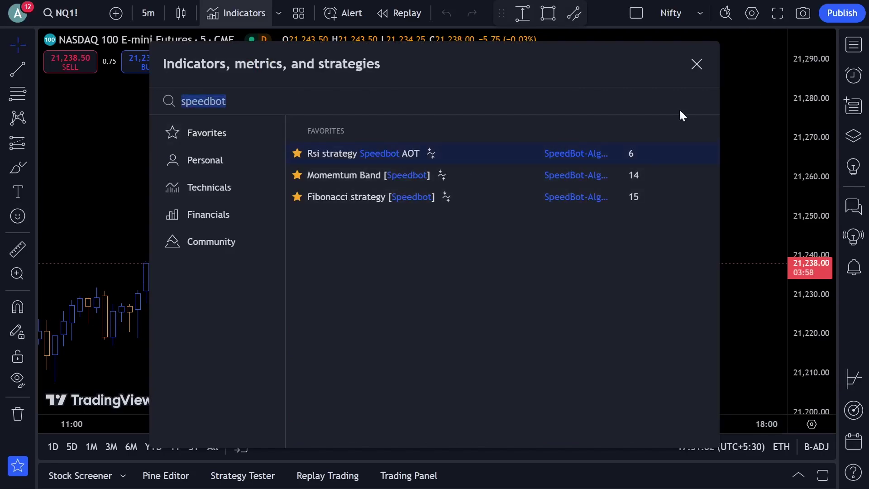
pyautogui.press('Return')
pyautogui.click(697, 67)
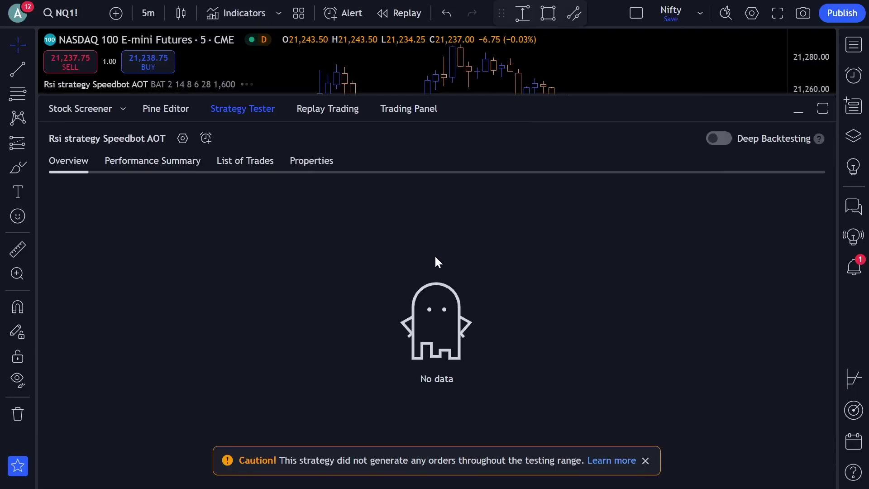
pyautogui.click(805, 111)
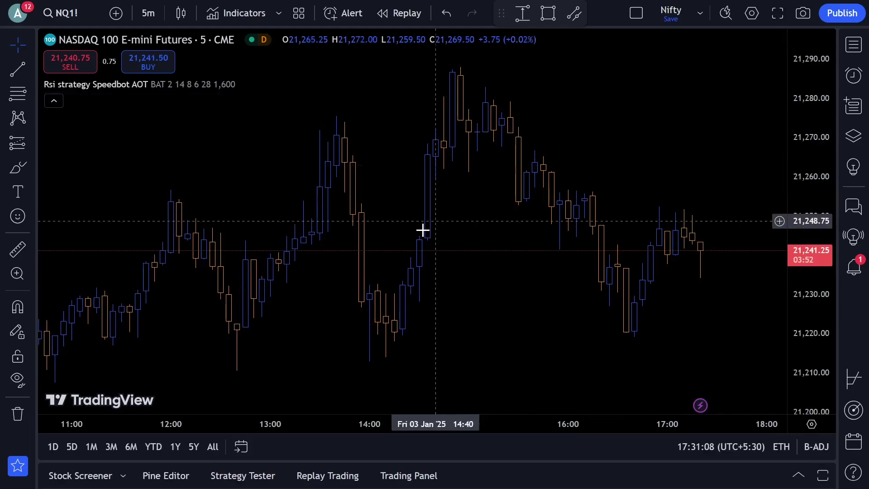
# - Switch the chart to 15-minute candles and glance at the strategy's backtest results
pyautogui.click(142, 15)
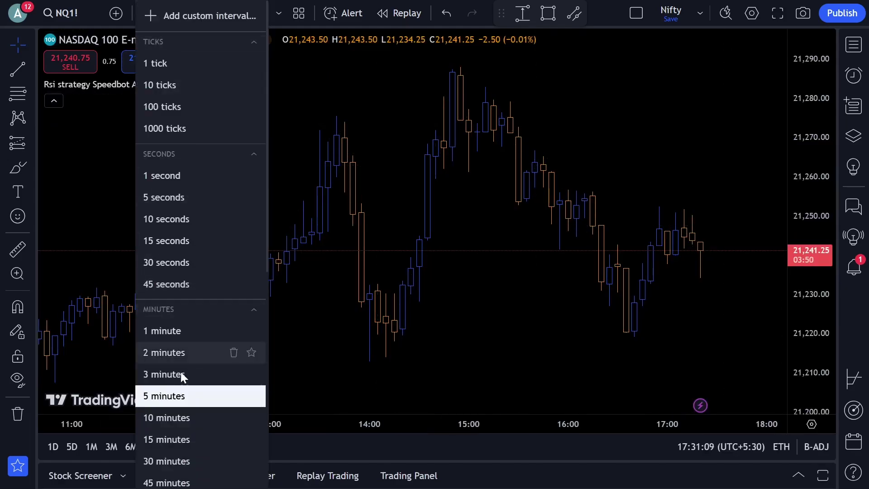
pyautogui.click(165, 436)
pyautogui.click(245, 475)
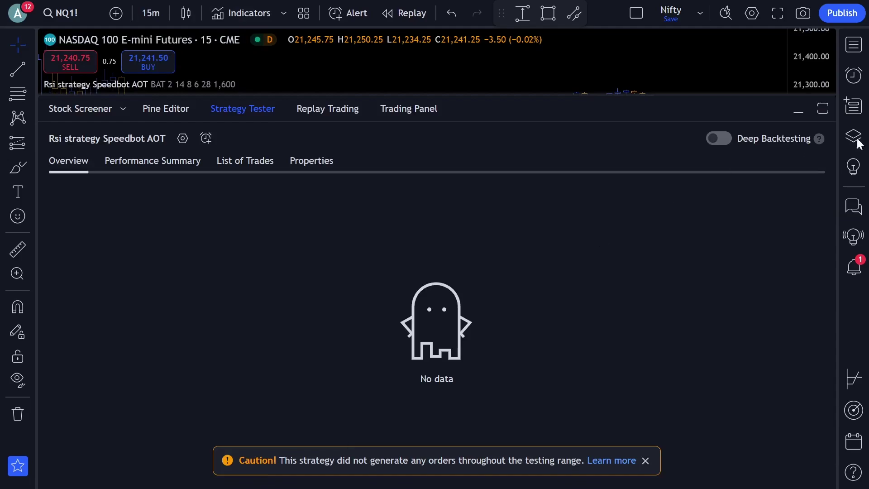
pyautogui.click(798, 111)
# - Change the chart symbol to FXCM EURUSD via an 'EUR' search
pyautogui.click(67, 13)
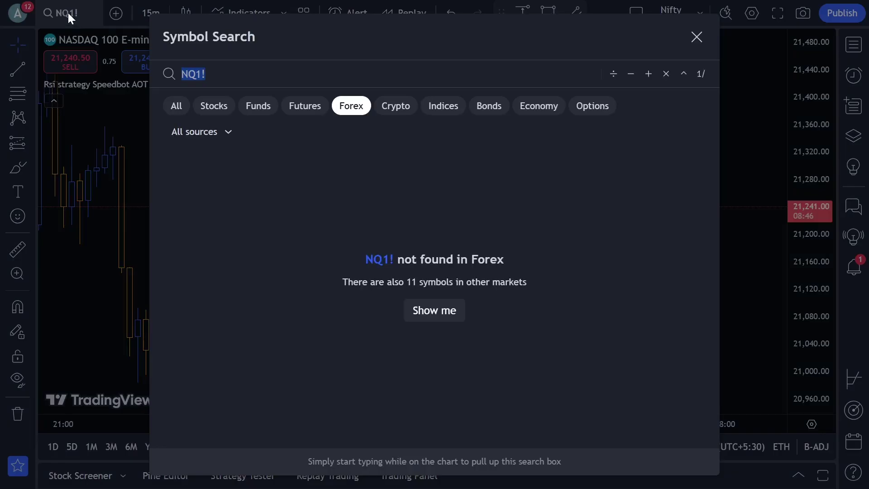
pyautogui.write('EUR')
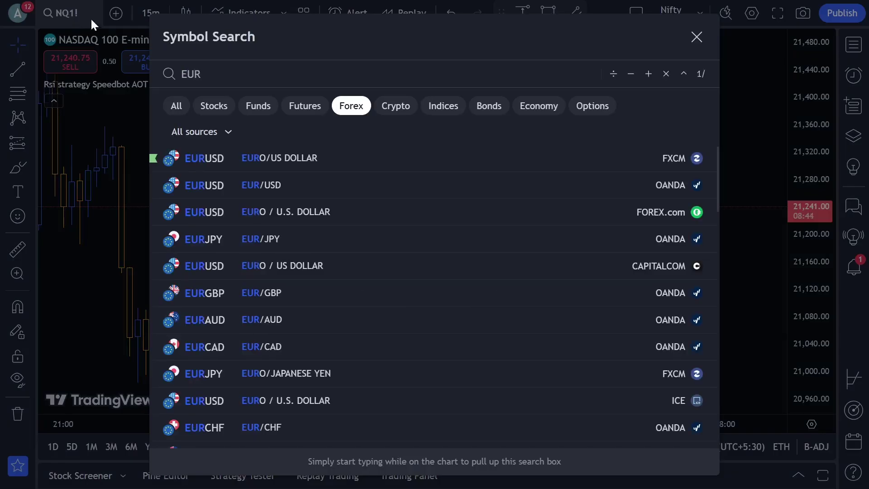
pyautogui.click(283, 164)
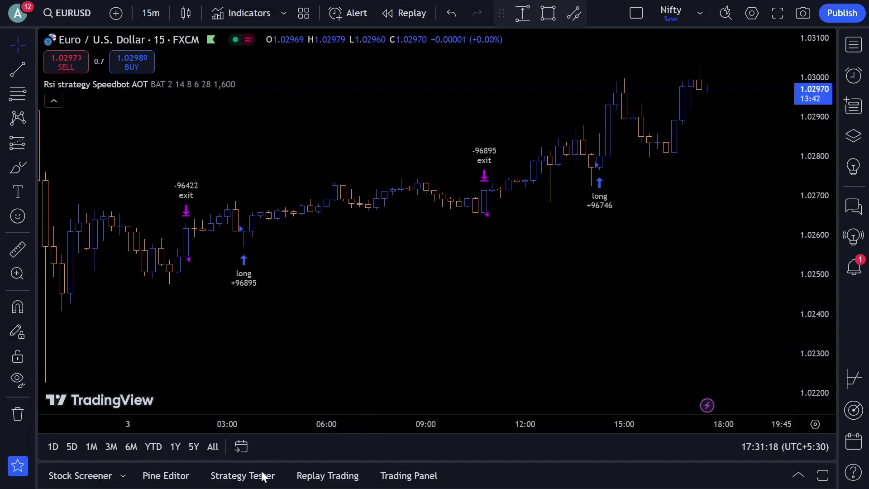
# - Pan back to the Dec 30–31 trades and open the backtest overview showing 122 closed trades
pyautogui.moveTo(475, 246); pyautogui.dragTo(529, 246)
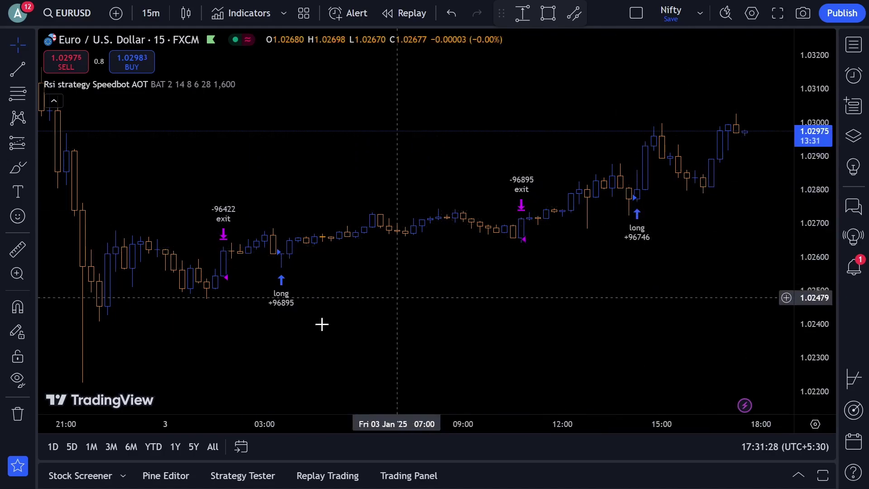
pyautogui.hscroll(-10, 370, 321)
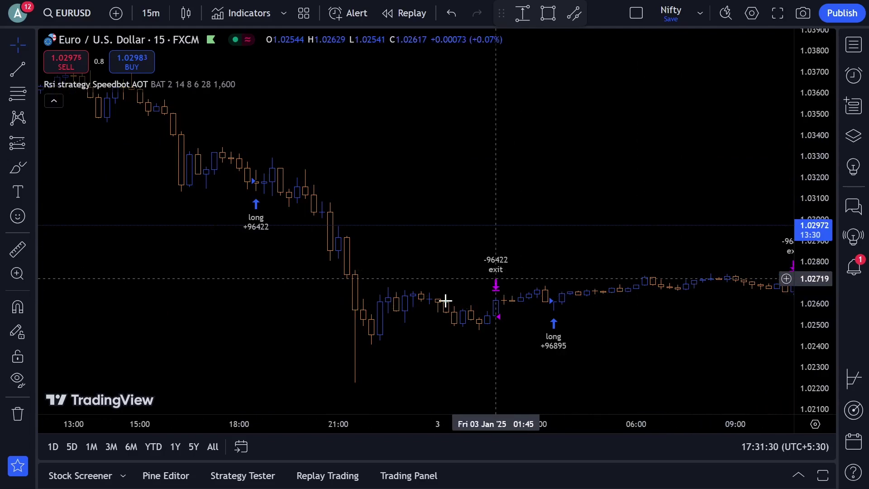
pyautogui.moveTo(197, 310); pyautogui.dragTo(733, 305)
pyautogui.moveTo(340, 306); pyautogui.dragTo(775, 307)
pyautogui.moveTo(628, 306); pyautogui.dragTo(760, 305)
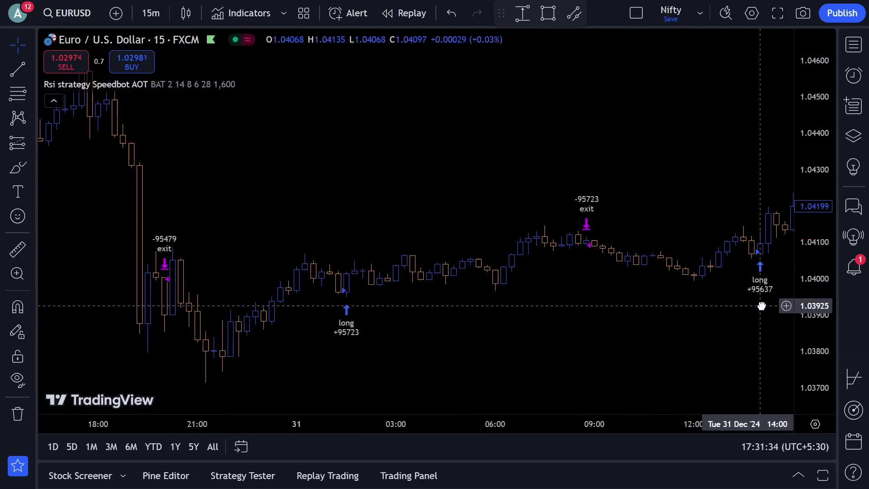
pyautogui.click(243, 475)
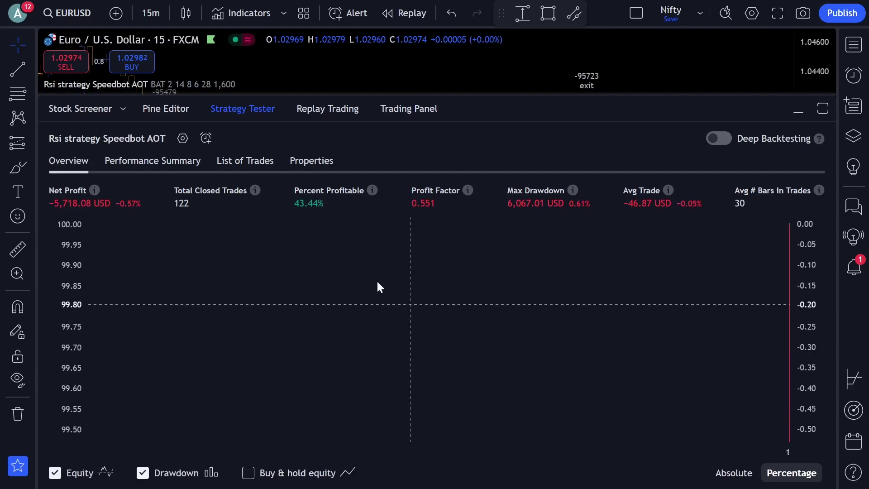
# - Review the RSI strategy's performance summary and trades, then delete it from the EURUSD chart
pyautogui.click(188, 162)
pyautogui.click(228, 162)
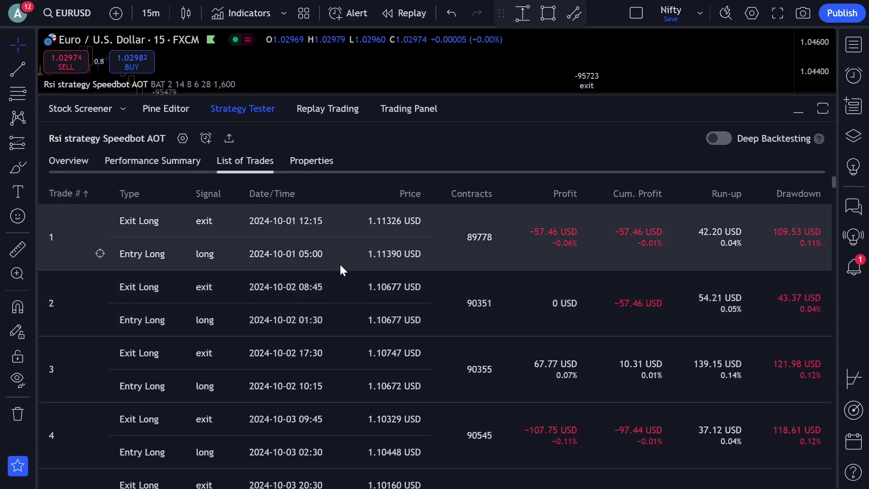
pyautogui.click(799, 110)
pyautogui.moveTo(112, 87)
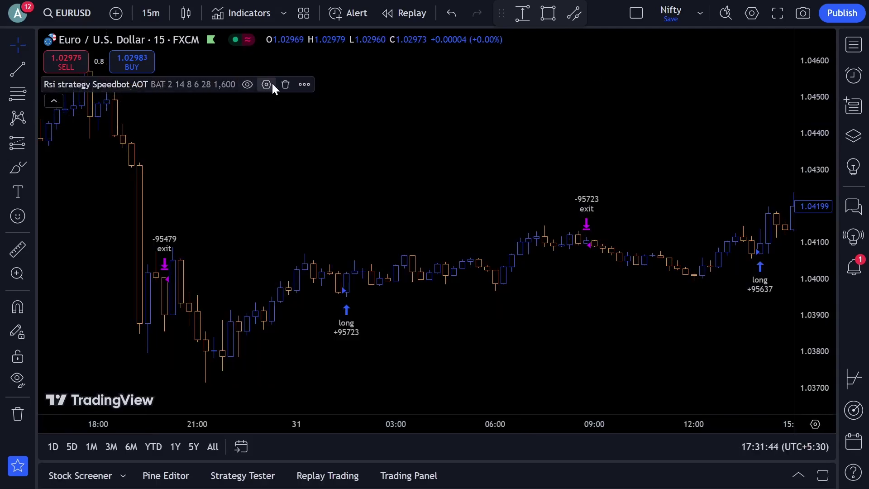
pyautogui.click(283, 84)
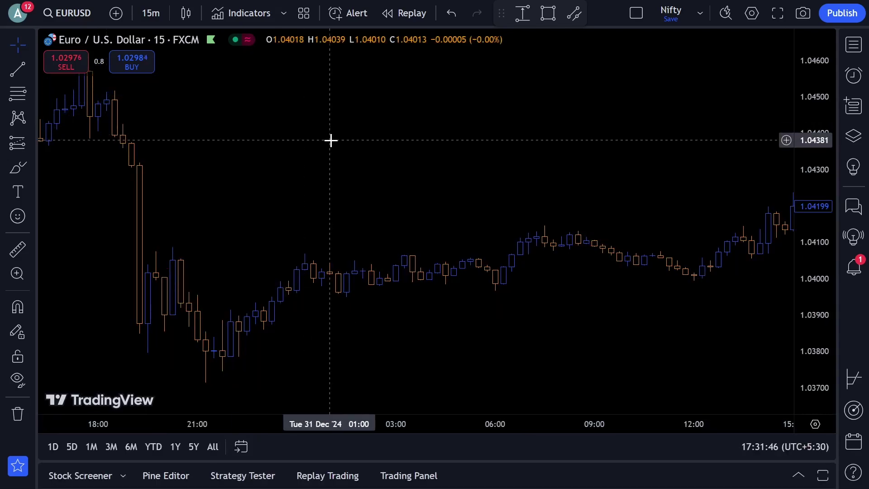